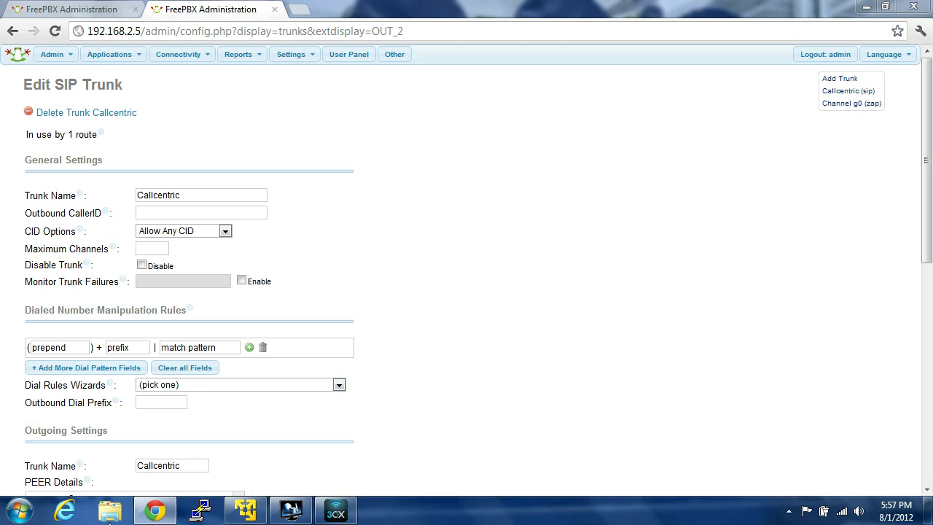
Go from the Callcentric SIP trunk editor to Connectivity > Inbound Routes.
{"action": "left_click", "coordinate": [207, 55]}
{"action": "left_click", "coordinate": [219, 129]}
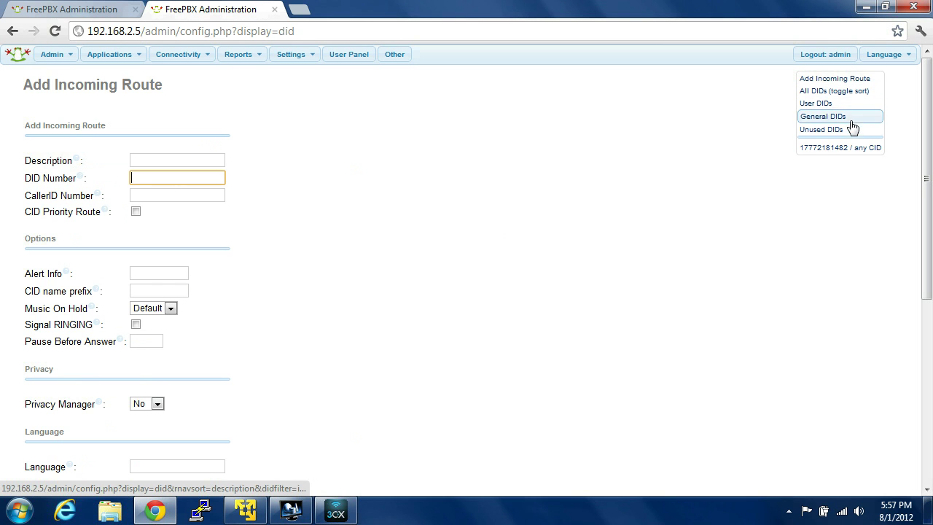
{"action": "left_click", "coordinate": [819, 151]}
{"action": "scroll", "coordinate": [589, 182], "scroll_direction": "down", "scroll_amount": 2}
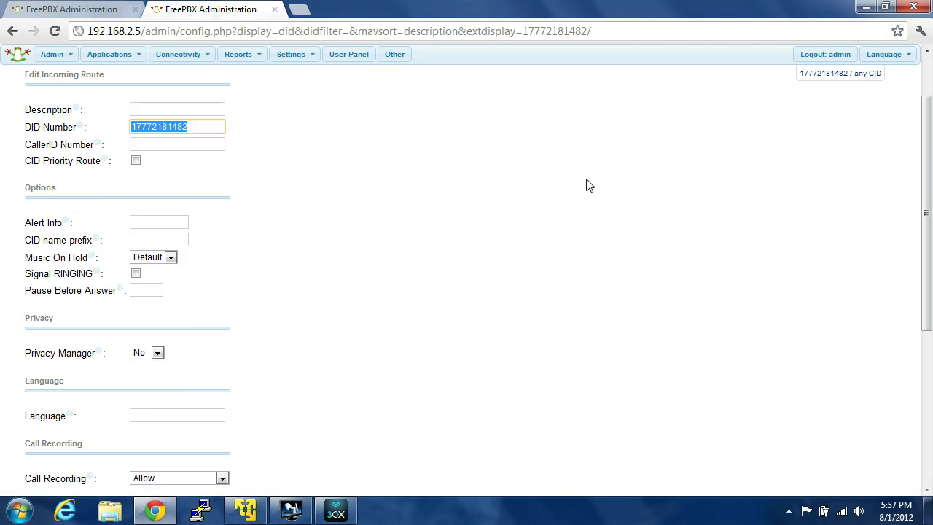
{"action": "scroll", "coordinate": [589, 183], "scroll_direction": "up", "scroll_amount": 2}
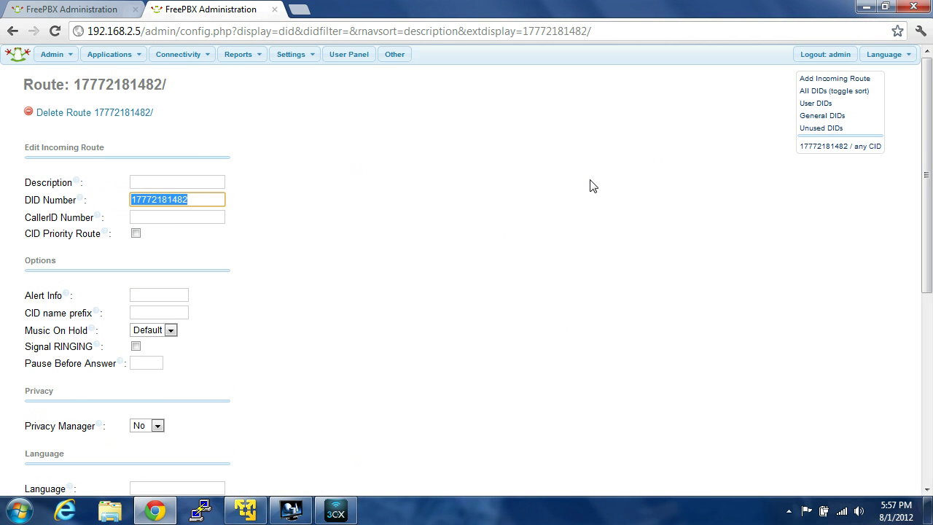
{"action": "left_click", "coordinate": [216, 198]}
{"action": "left_click_drag", "start_coordinate": [217, 198], "coordinate": [131, 197]}
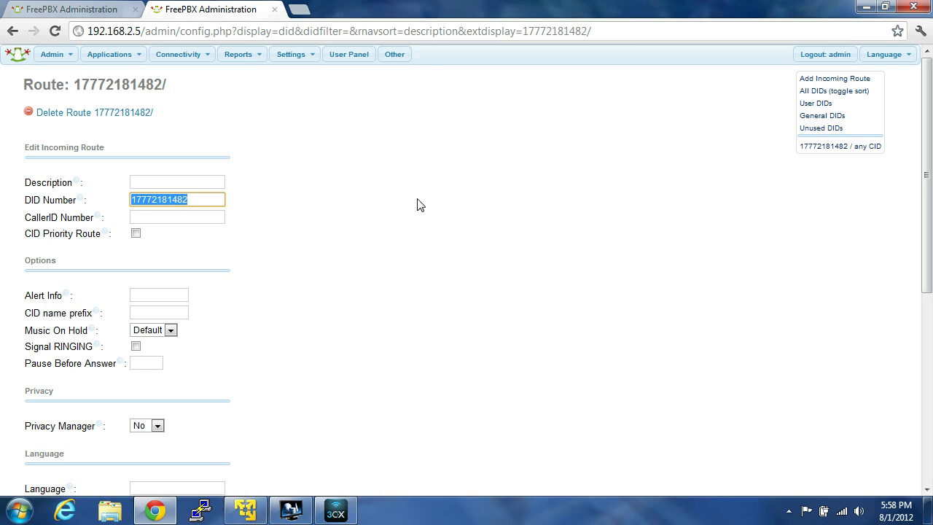
{"action": "left_click", "coordinate": [413, 259]}
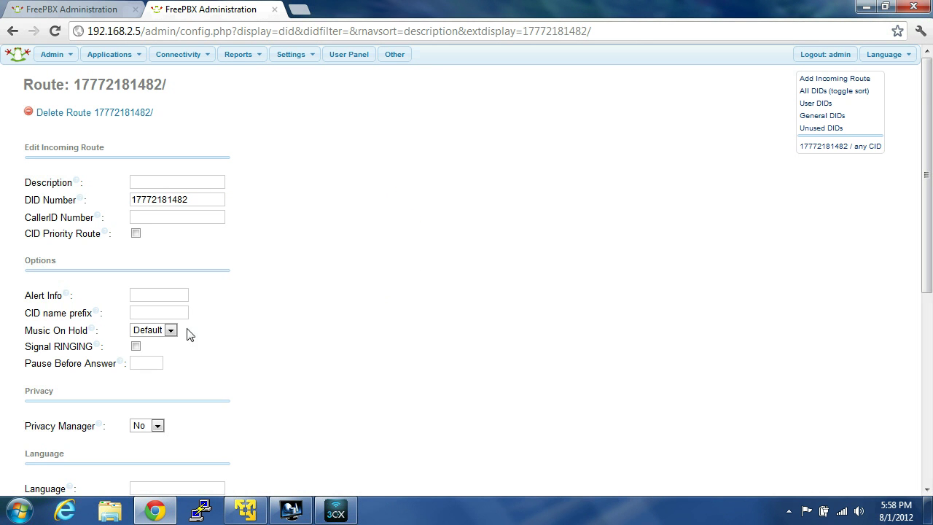
Confirm the route's Set Destination stays IVR/Default.
{"action": "scroll", "coordinate": [242, 373], "scroll_direction": "down", "scroll_amount": 1}
{"action": "scroll", "coordinate": [245, 378], "scroll_direction": "down", "scroll_amount": 2}
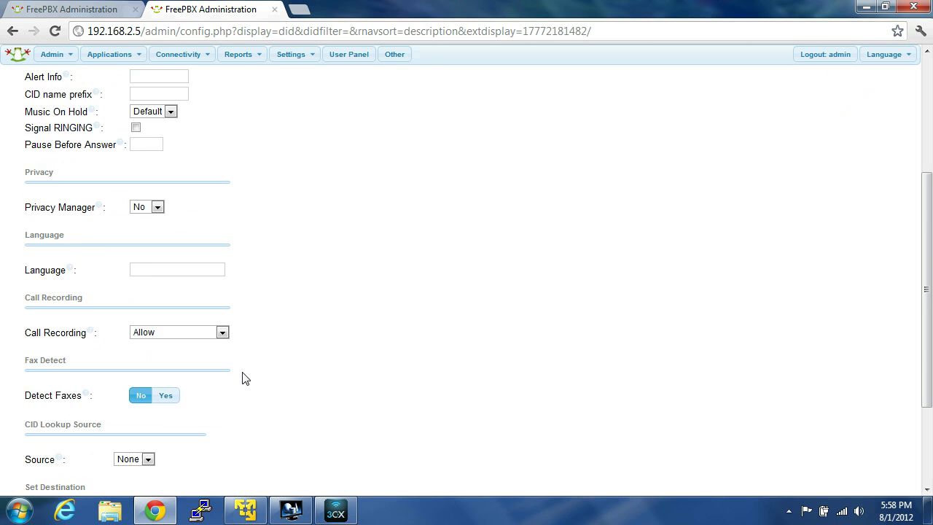
{"action": "scroll", "coordinate": [245, 378], "scroll_direction": "down", "scroll_amount": 2}
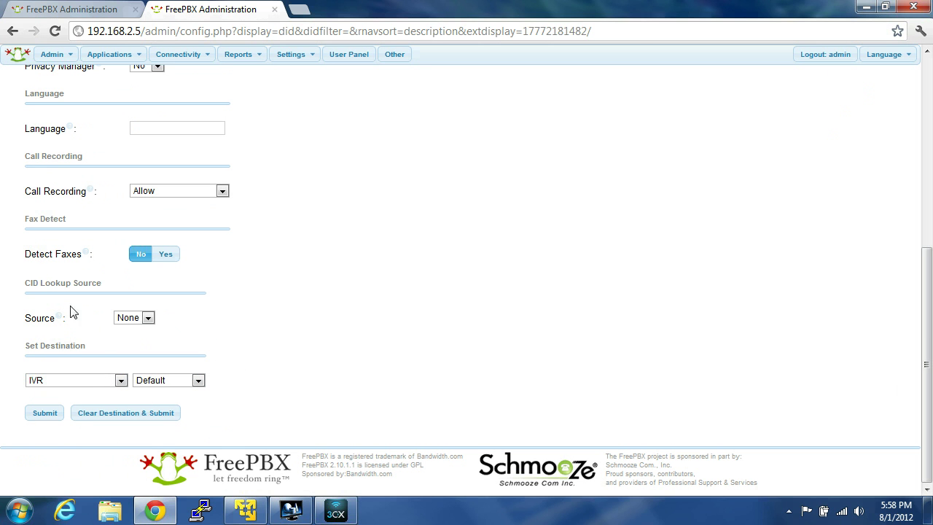
{"action": "left_click", "coordinate": [119, 380]}
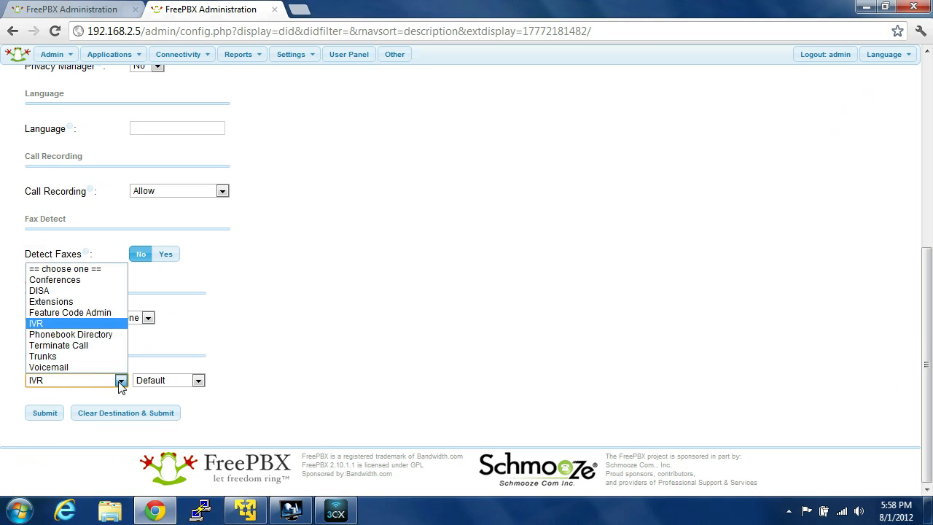
{"action": "left_click", "coordinate": [398, 326]}
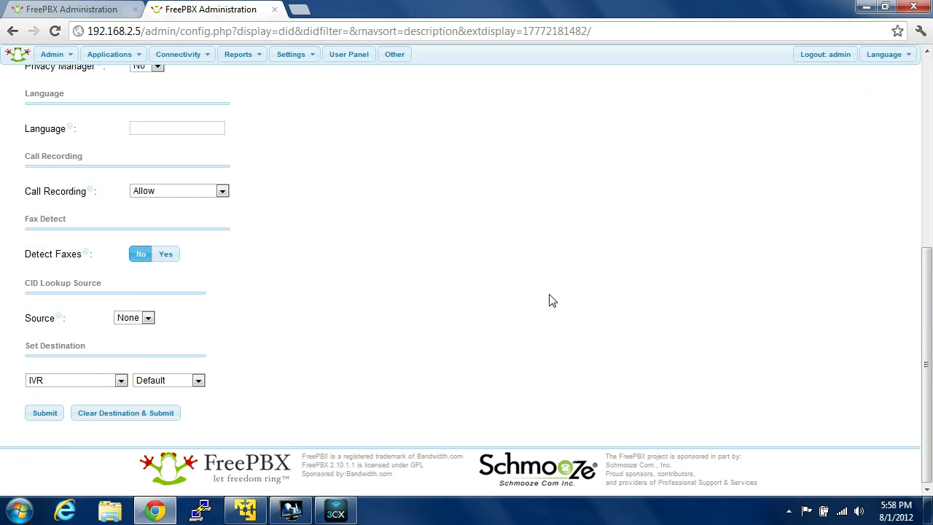
{"action": "scroll", "coordinate": [555, 298], "scroll_direction": "up", "scroll_amount": 1}
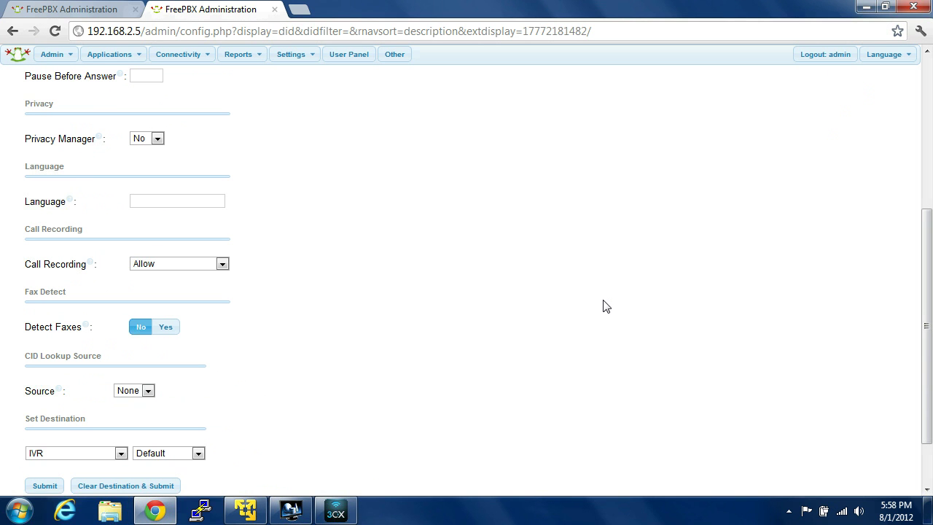
{"action": "scroll", "coordinate": [686, 314], "scroll_direction": "up", "scroll_amount": 4}
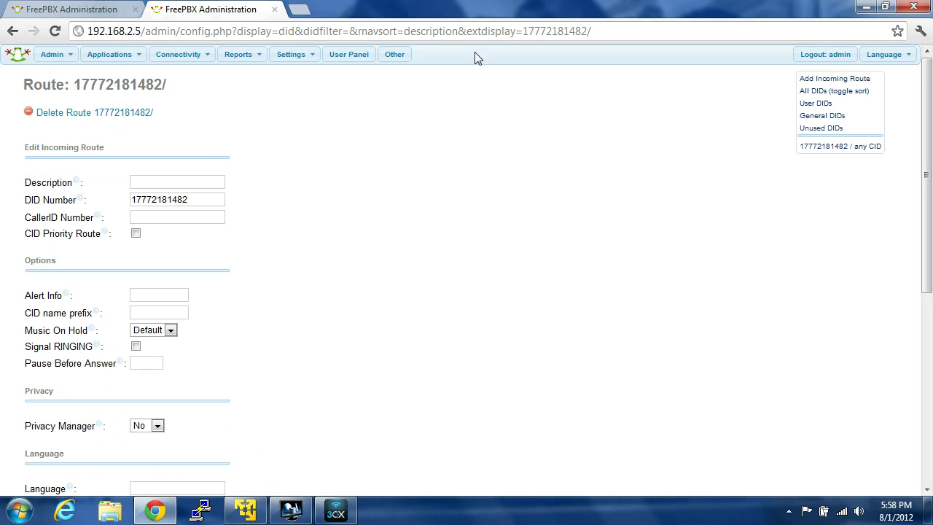
Browse the top menus toward Connectivity > End Point Device List.
{"action": "mouse_move", "coordinate": [210, 58]}
{"action": "mouse_move", "coordinate": [248, 58]}
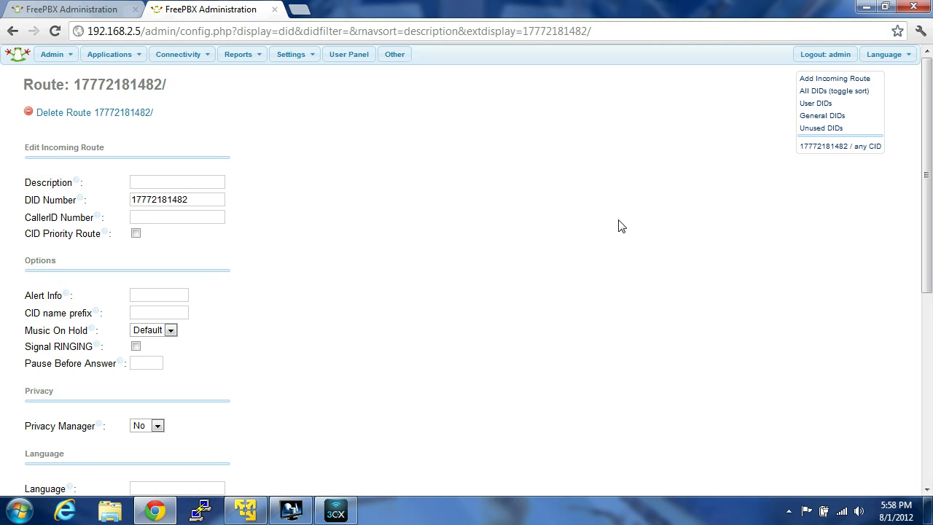
{"action": "mouse_move", "coordinate": [63, 56]}
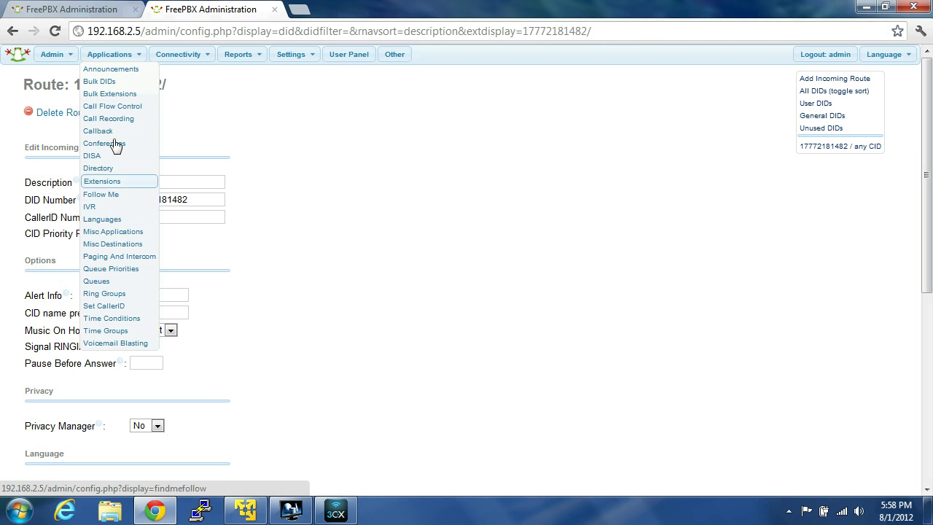
{"action": "mouse_move", "coordinate": [178, 54]}
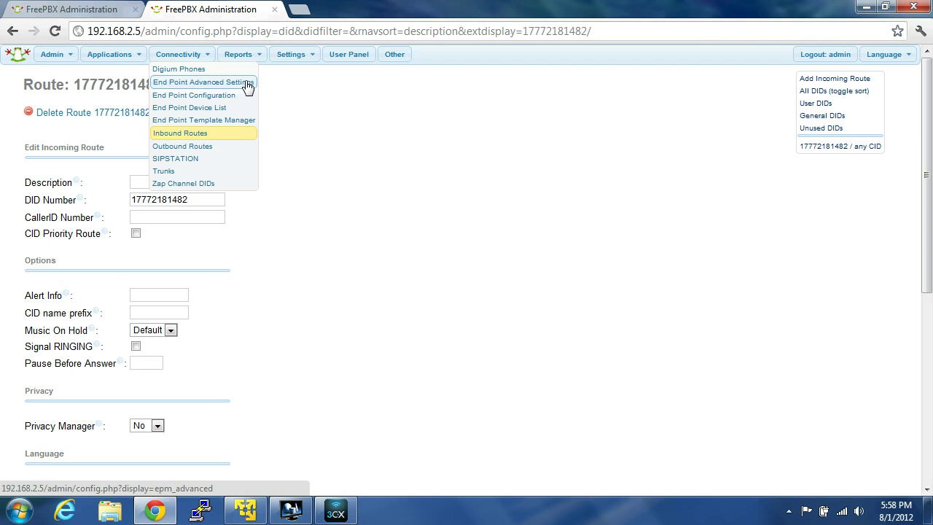
Open the managed phone list and expand lines for 101 - SPCT101 and 103 - SPCT103.
{"action": "left_click", "coordinate": [236, 108]}
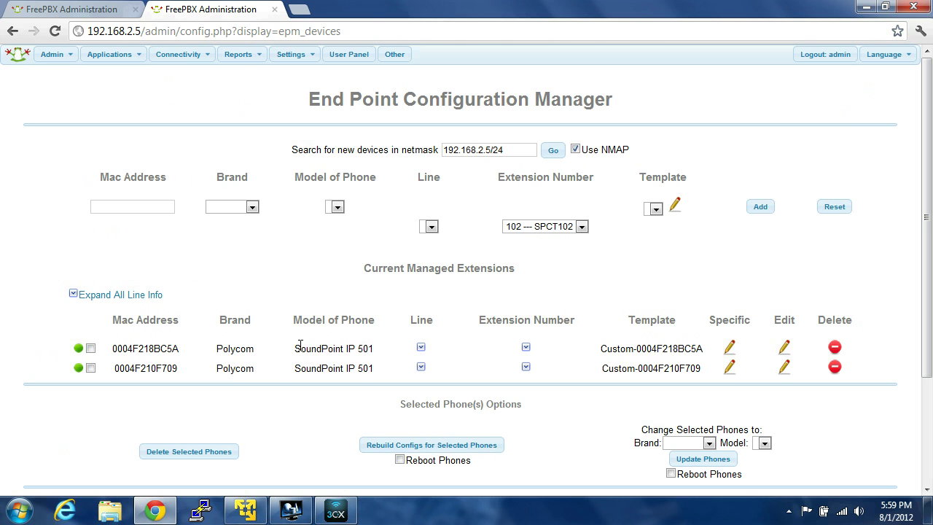
{"action": "left_click_drag", "start_coordinate": [300, 345], "coordinate": [358, 372]}
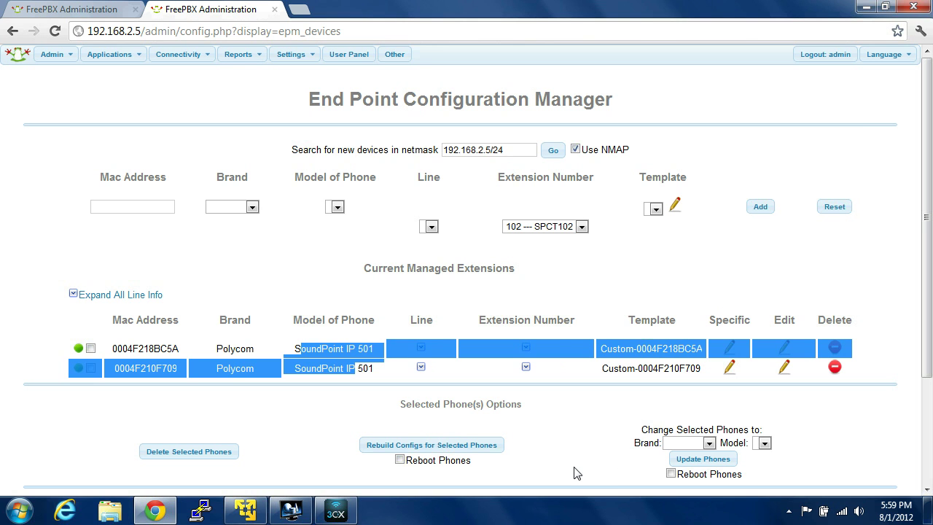
{"action": "left_click", "coordinate": [421, 347]}
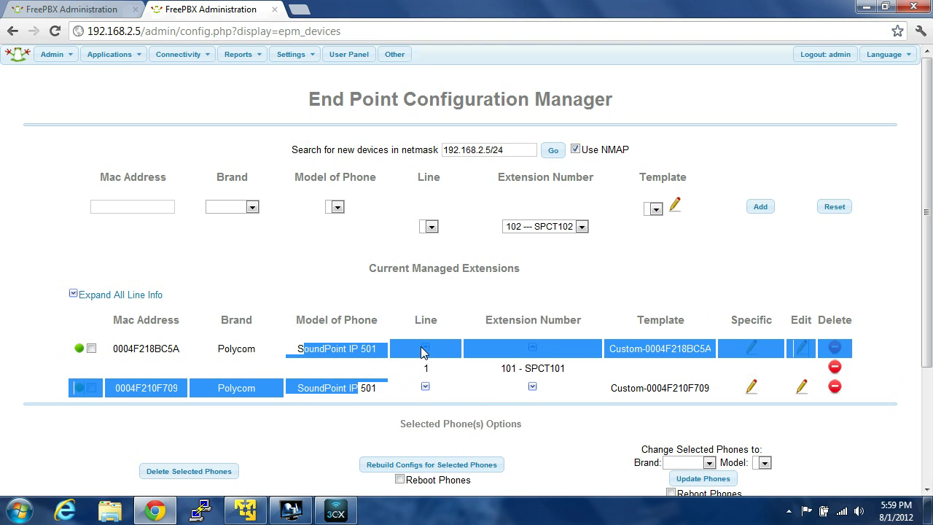
{"action": "left_click", "coordinate": [533, 387]}
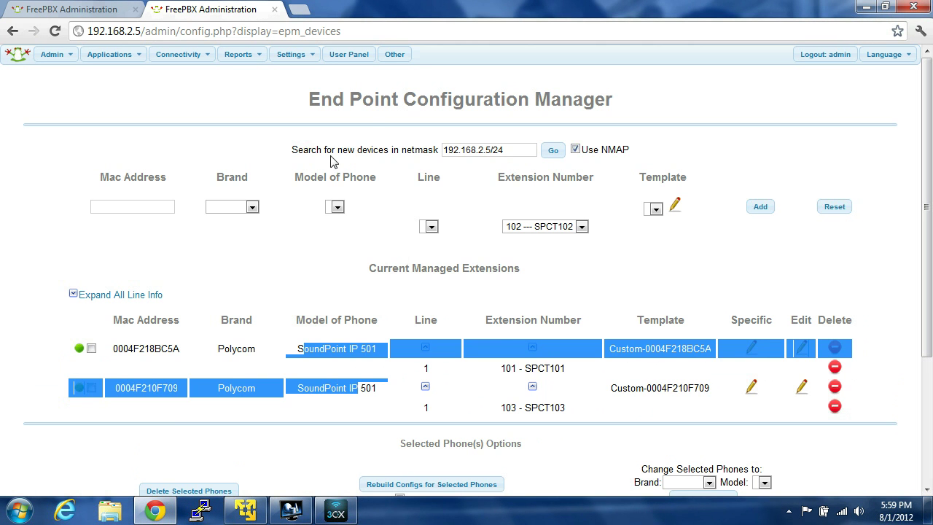
{"action": "mouse_move", "coordinate": [291, 55]}
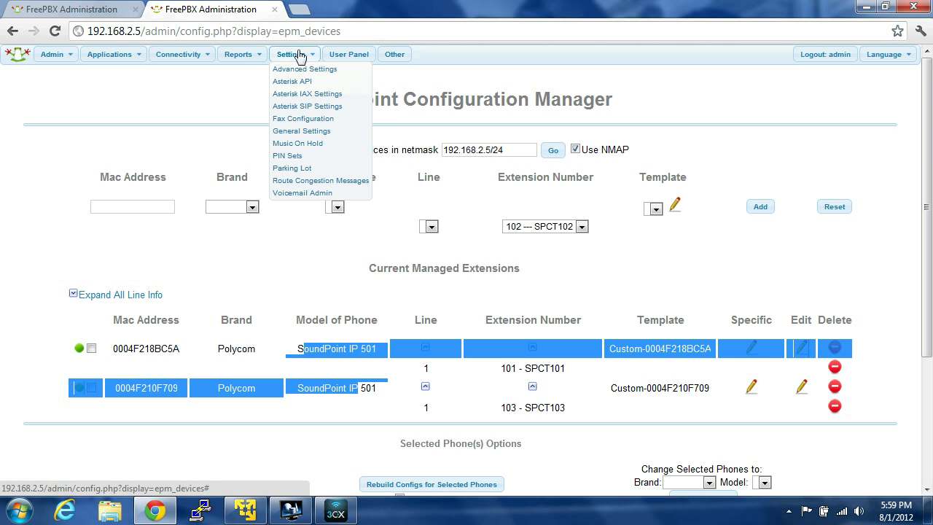
Open Reports > FreePBX System Status and review the processor and memory statistics.
{"action": "mouse_move", "coordinate": [241, 56]}
{"action": "left_click", "coordinate": [283, 111]}
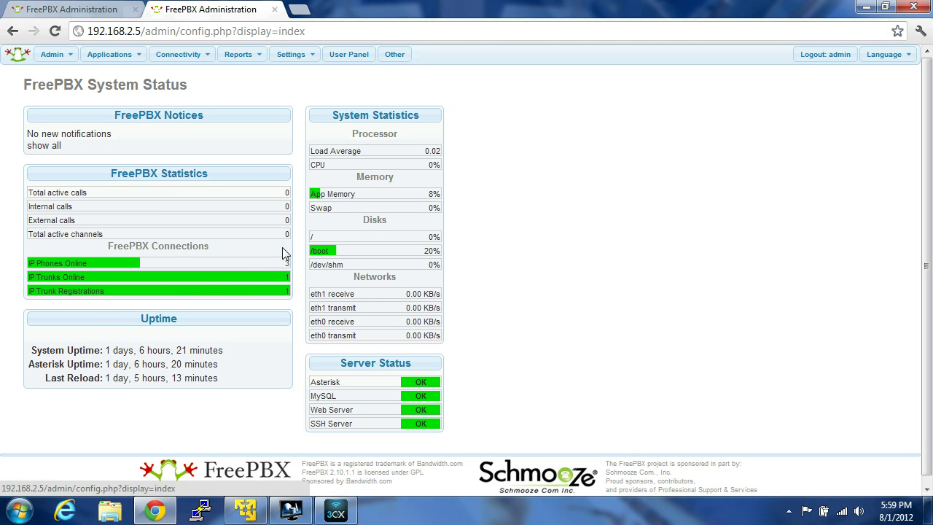
{"action": "mouse_move", "coordinate": [287, 263]}
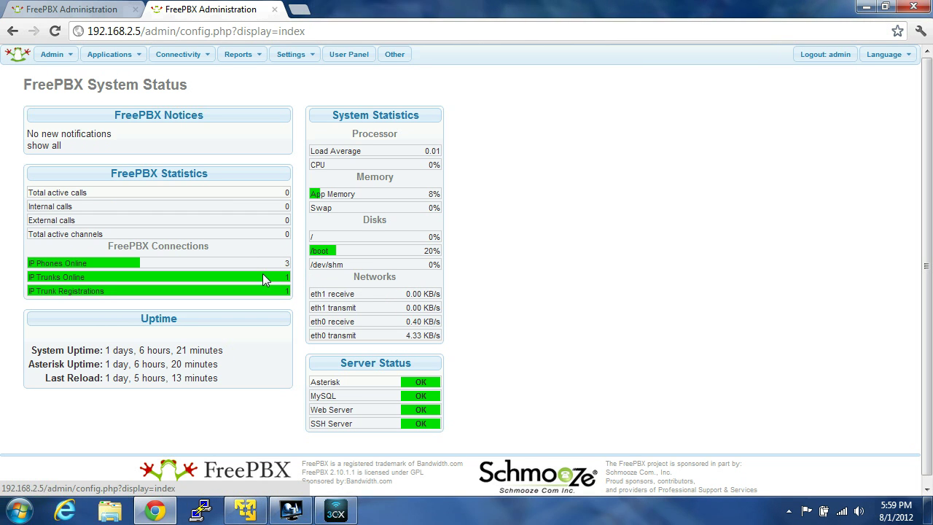
{"action": "mouse_move", "coordinate": [272, 277]}
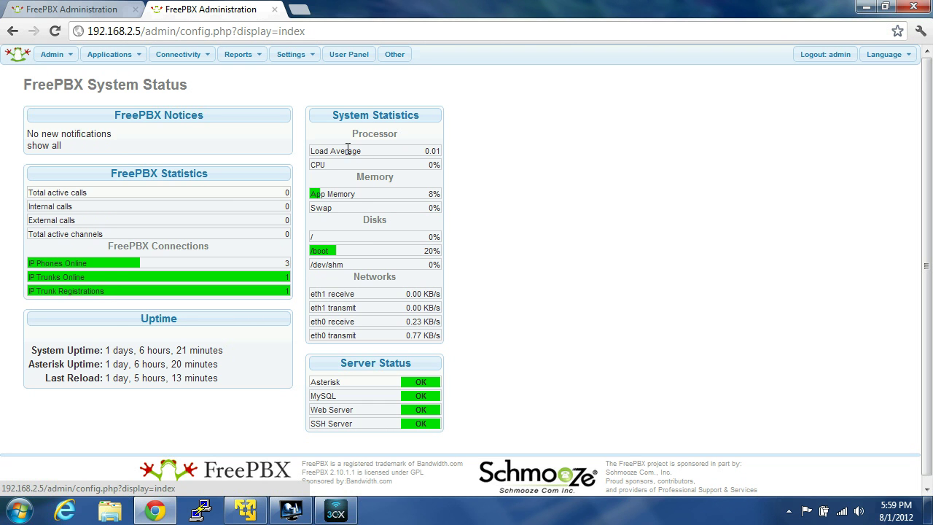
{"action": "left_click_drag", "start_coordinate": [348, 149], "coordinate": [387, 220]}
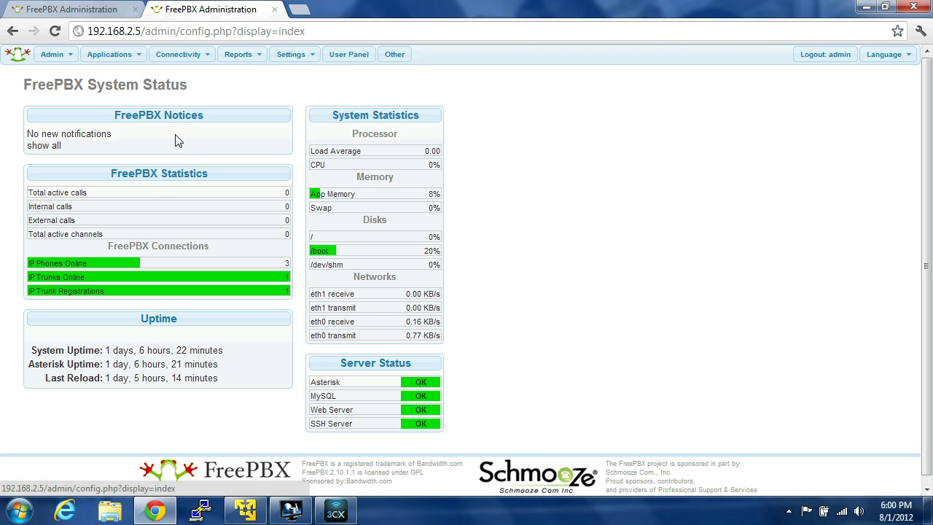
{"action": "mouse_move", "coordinate": [76, 191]}
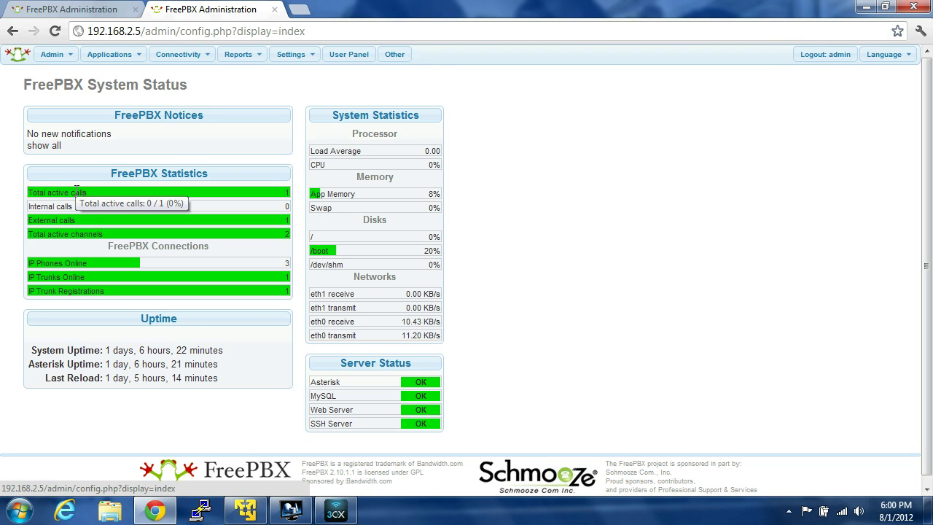
{"action": "mouse_move", "coordinate": [42, 221]}
{"action": "left_click_drag", "start_coordinate": [41, 220], "coordinate": [124, 226]}
{"action": "mouse_move", "coordinate": [124, 221]}
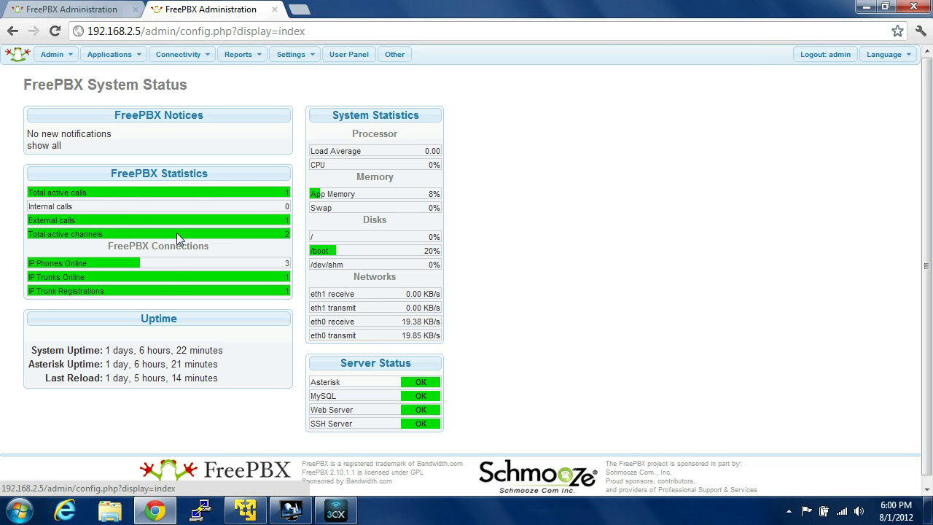
{"action": "mouse_move", "coordinate": [289, 237]}
{"action": "left_click_drag", "start_coordinate": [285, 242], "coordinate": [290, 208]}
{"action": "left_click", "coordinate": [584, 241]}
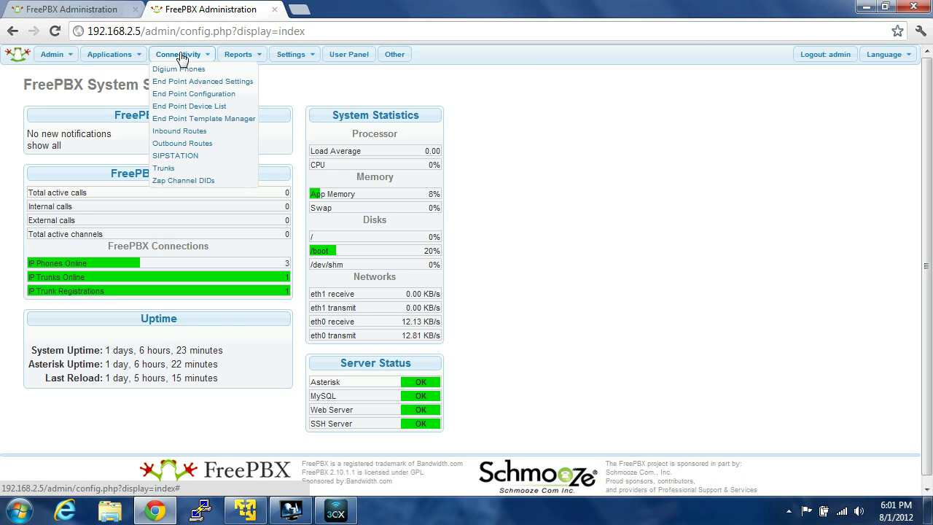
Add a new IVR with key 1 routed to extension <203> SPCT203.
{"action": "mouse_move", "coordinate": [117, 55]}
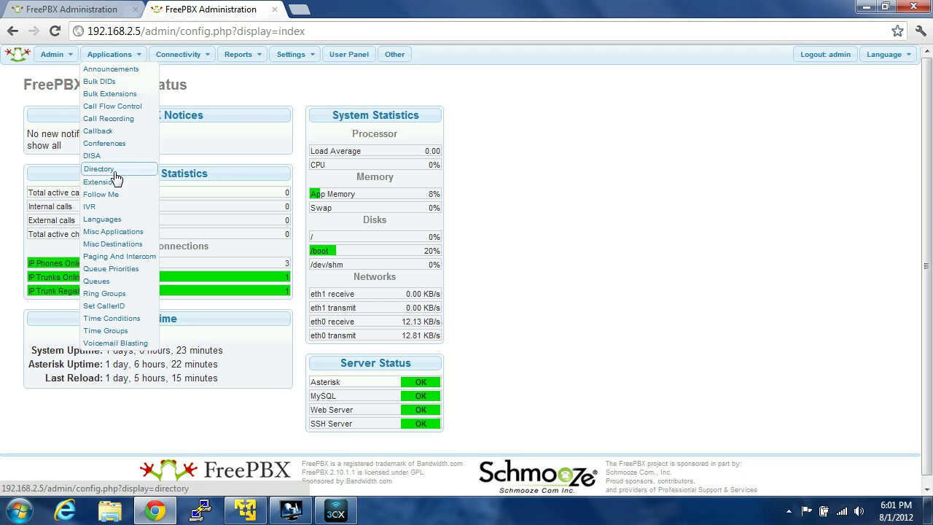
{"action": "left_click", "coordinate": [117, 207]}
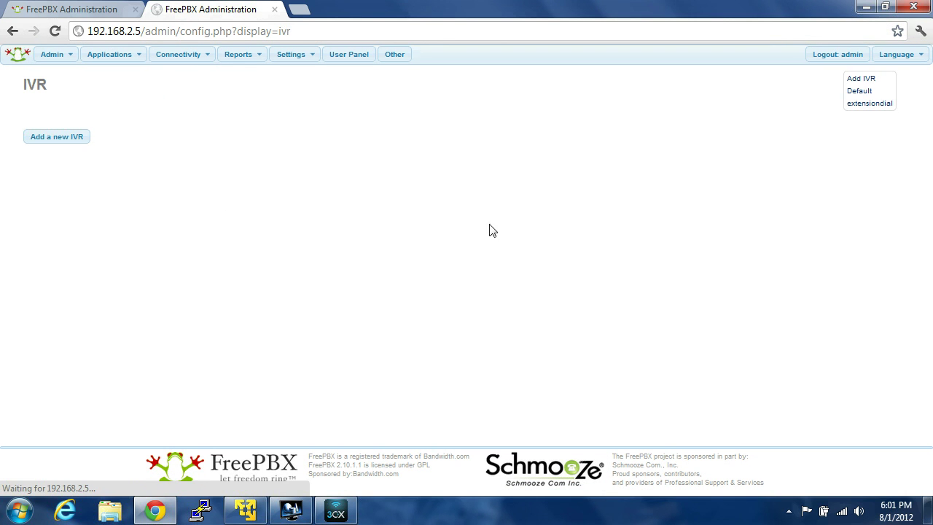
{"action": "left_click", "coordinate": [858, 81]}
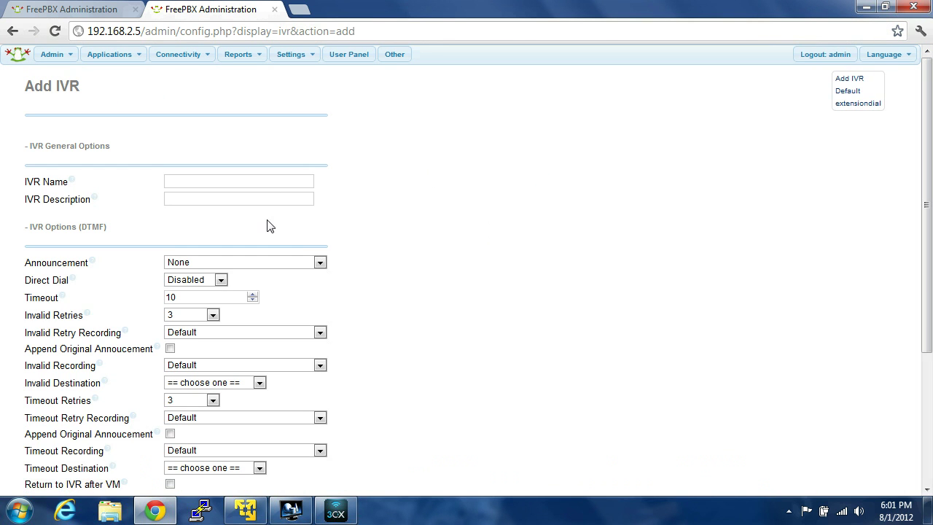
{"action": "scroll", "coordinate": [243, 326], "scroll_direction": "down", "scroll_amount": 3}
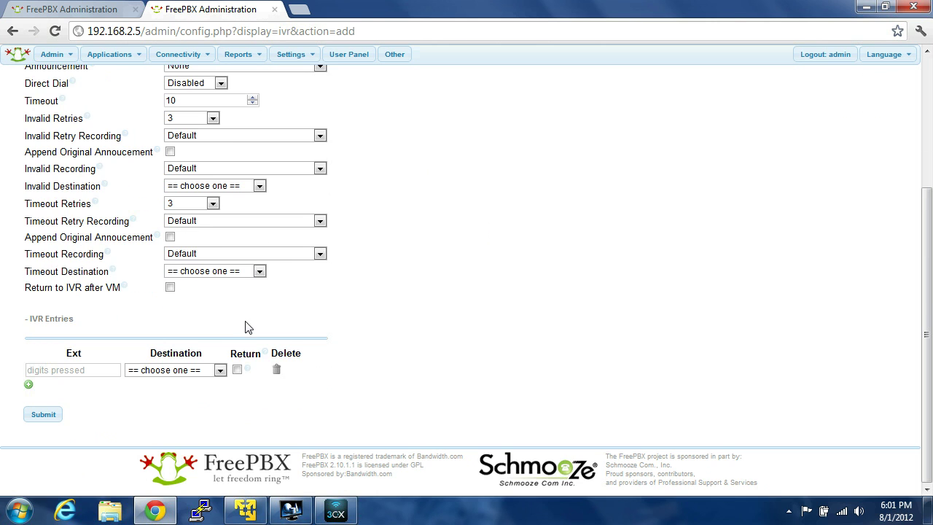
{"action": "left_click", "coordinate": [103, 373]}
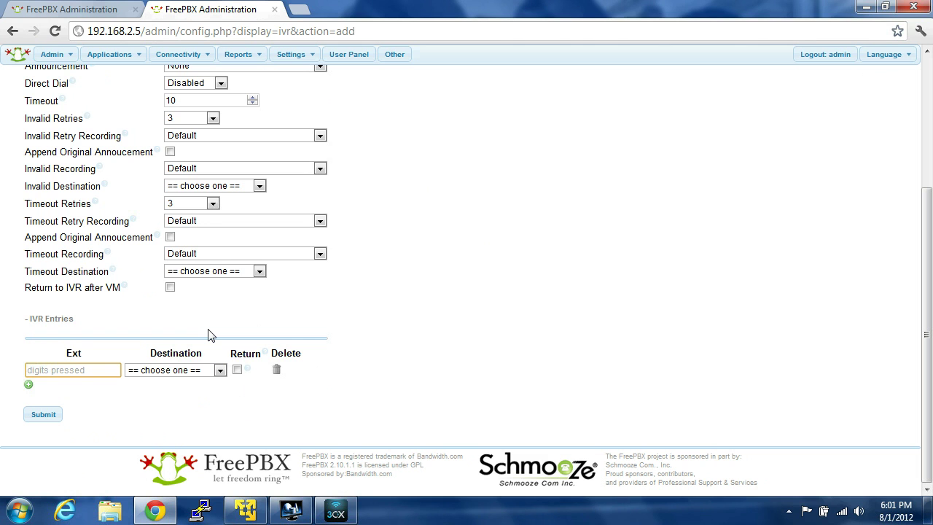
{"action": "type", "text": "1"}
{"action": "left_click", "coordinate": [199, 371]}
{"action": "left_click", "coordinate": [206, 423]}
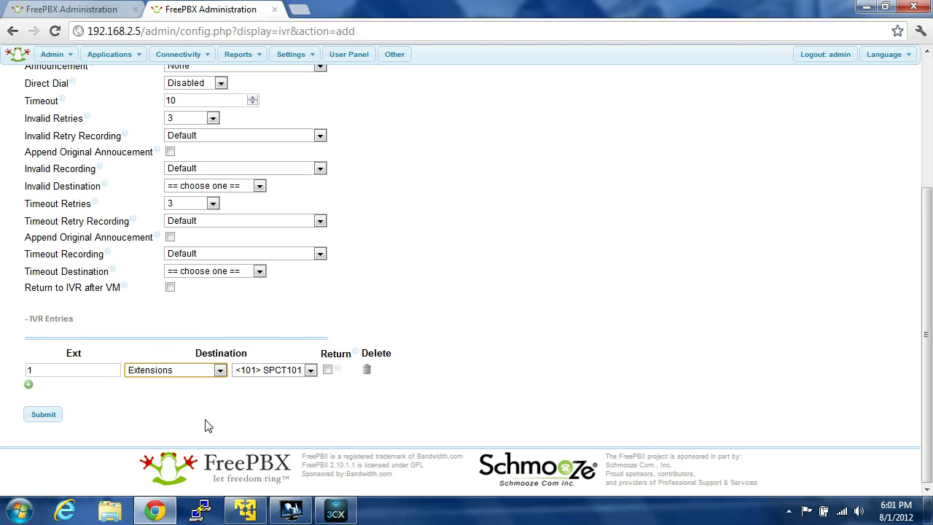
{"action": "left_click", "coordinate": [297, 372]}
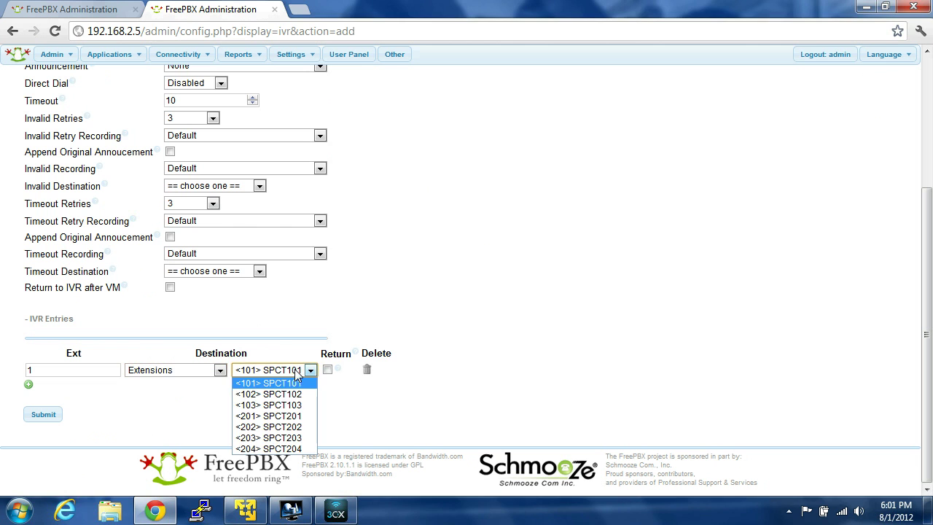
{"action": "left_click", "coordinate": [302, 438]}
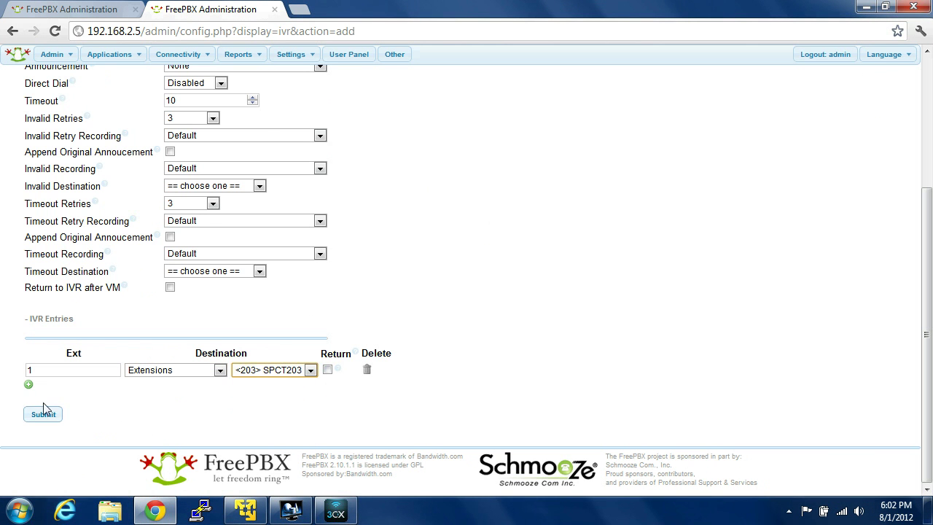
Check the IVR's announcement recordings, leaving it set to None.
{"action": "scroll", "coordinate": [126, 248], "scroll_direction": "up", "scroll_amount": 2}
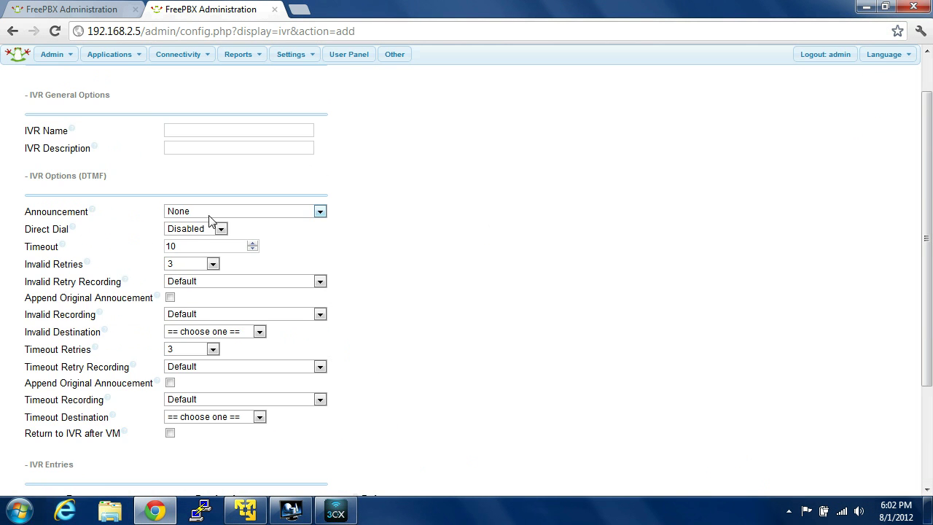
{"action": "scroll", "coordinate": [209, 220], "scroll_direction": "down", "scroll_amount": 1}
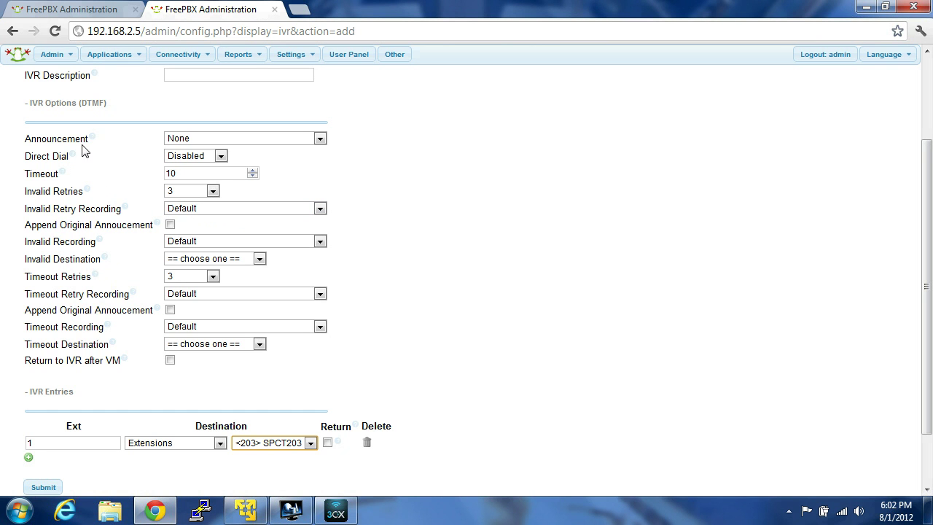
{"action": "left_click", "coordinate": [181, 140]}
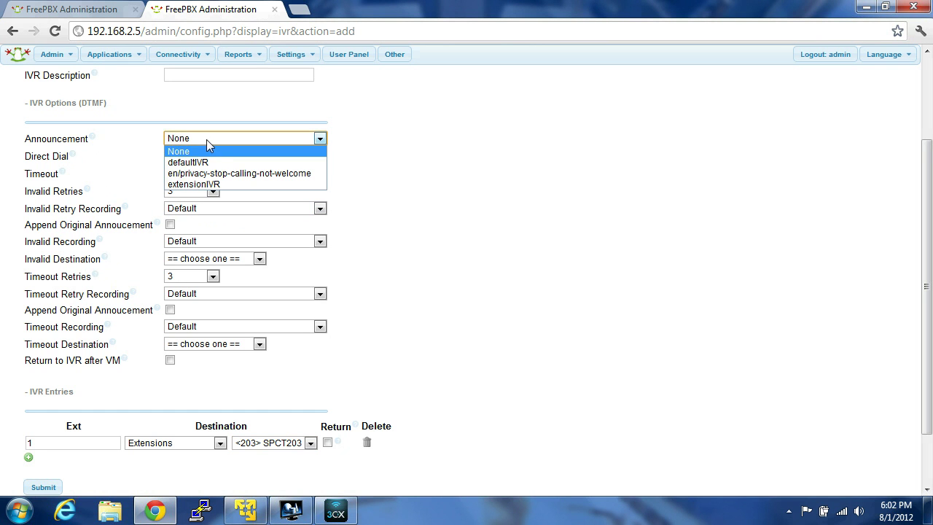
{"action": "left_click", "coordinate": [483, 231]}
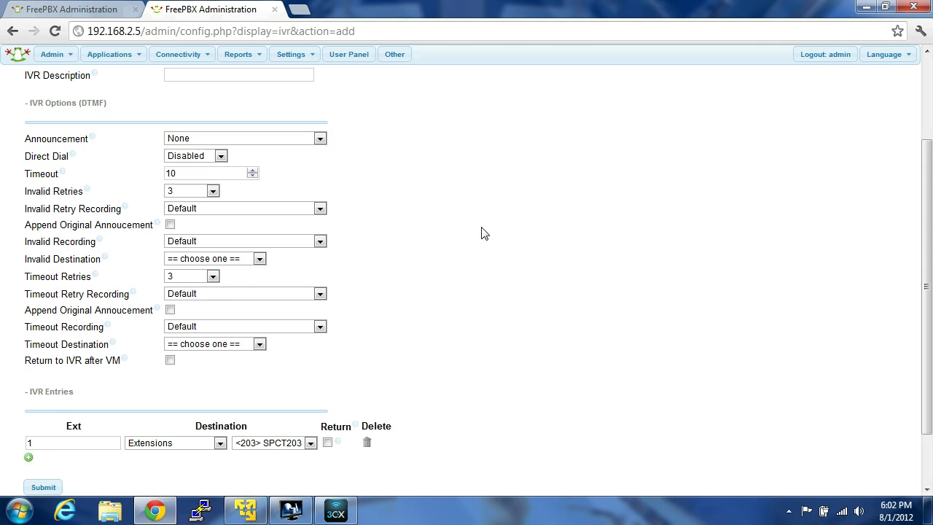
{"action": "scroll", "coordinate": [488, 233], "scroll_direction": "up", "scroll_amount": 2}
Navigate through the menus to Admin > System Recordings.
{"action": "left_click", "coordinate": [188, 57]}
{"action": "mouse_move", "coordinate": [135, 62]}
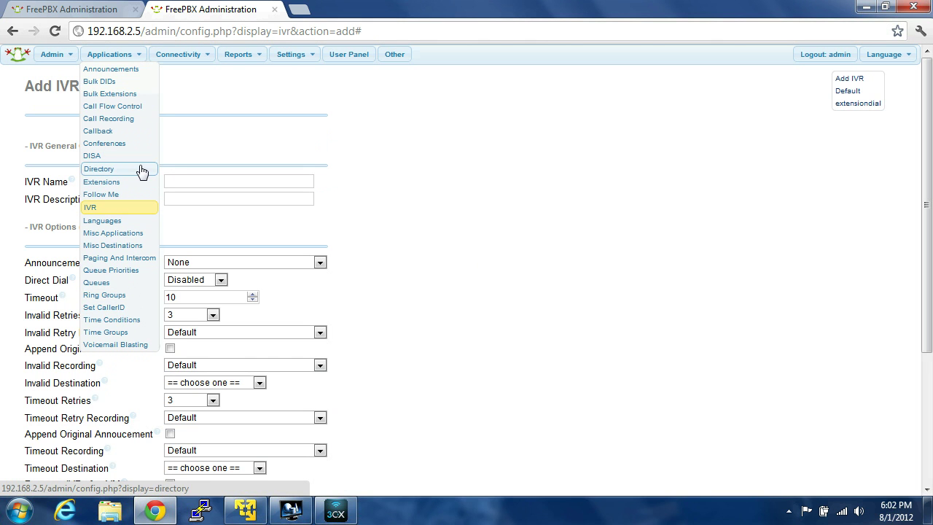
{"action": "mouse_move", "coordinate": [182, 58]}
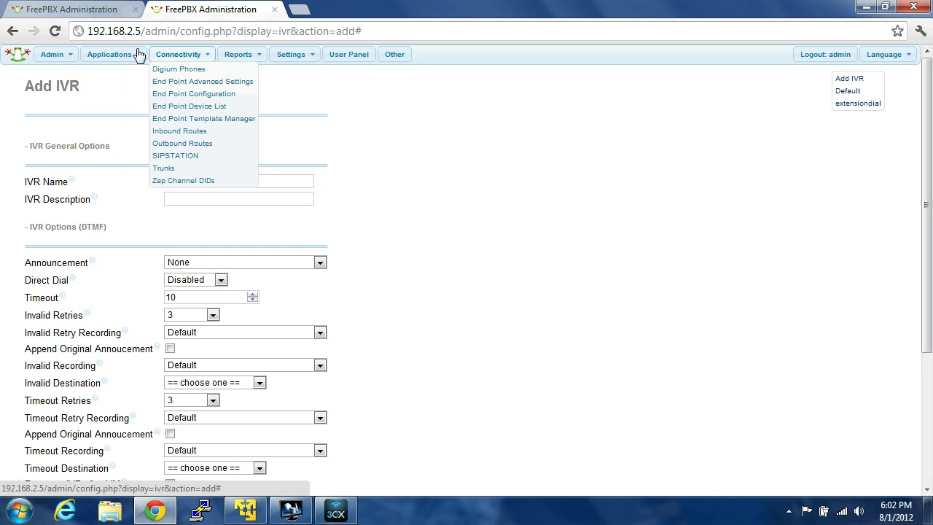
{"action": "mouse_move", "coordinate": [77, 58]}
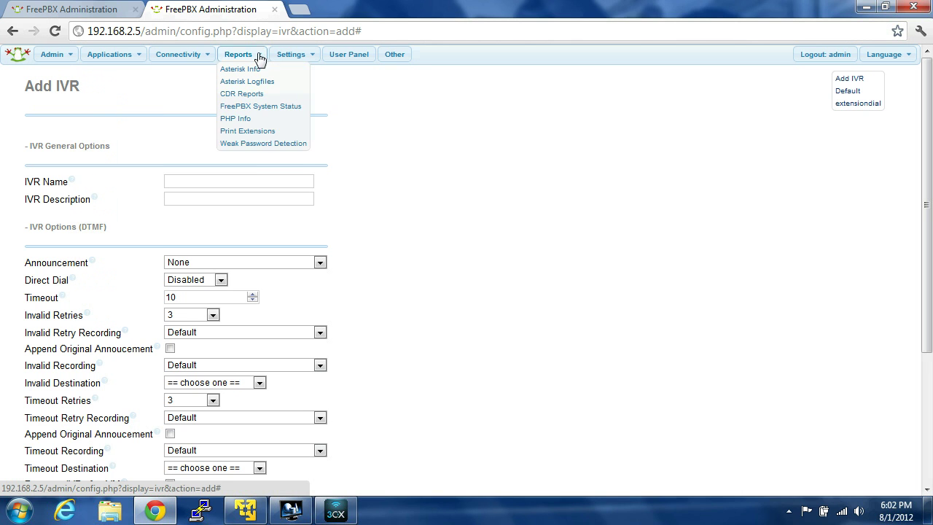
{"action": "mouse_move", "coordinate": [231, 61]}
{"action": "mouse_move", "coordinate": [292, 57]}
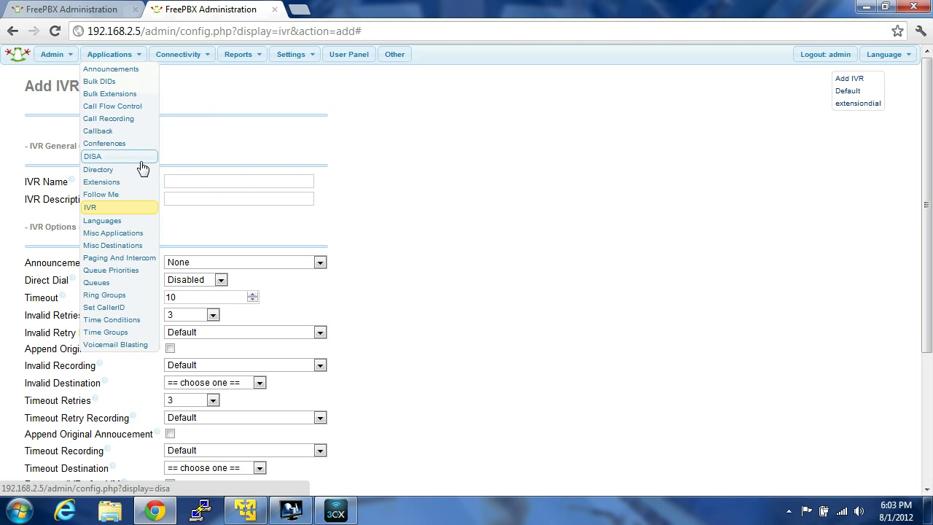
{"action": "right_click", "coordinate": [133, 296]}
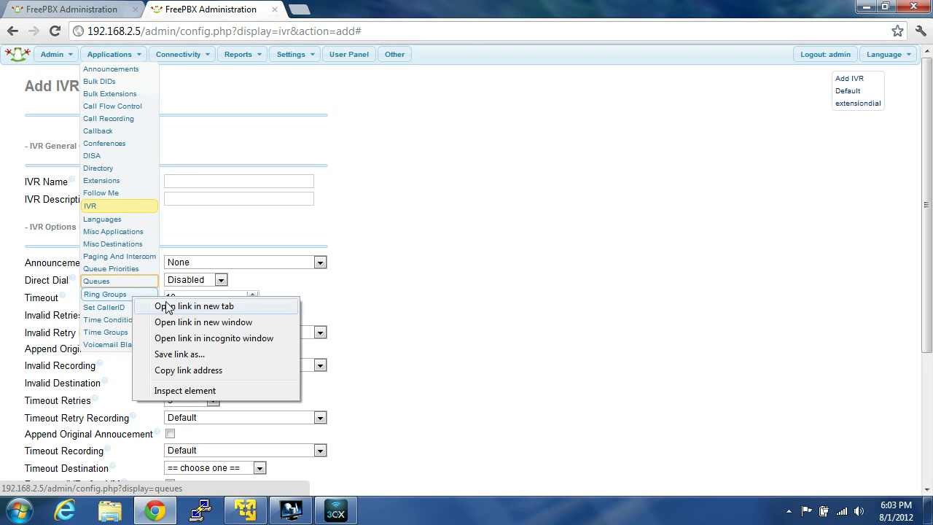
{"action": "left_click", "coordinate": [513, 303]}
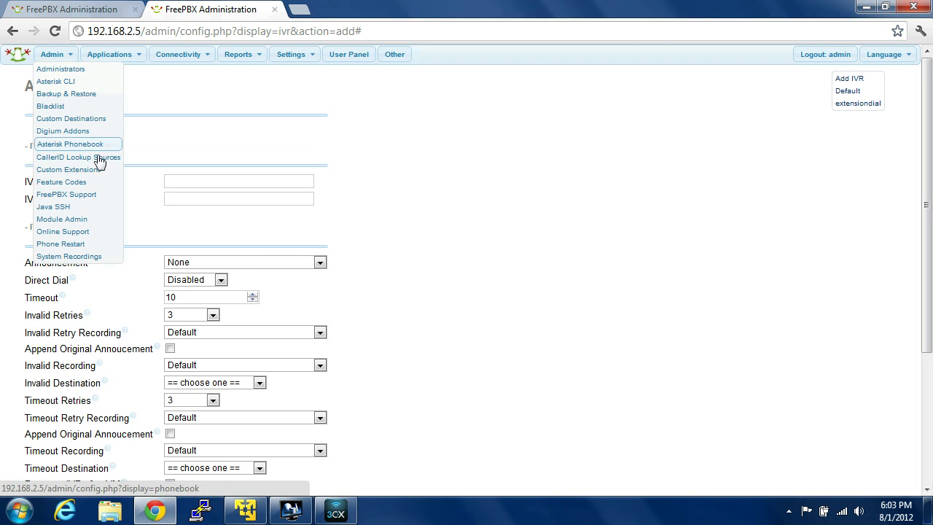
{"action": "right_click", "coordinate": [71, 243]}
{"action": "left_click", "coordinate": [58, 256]}
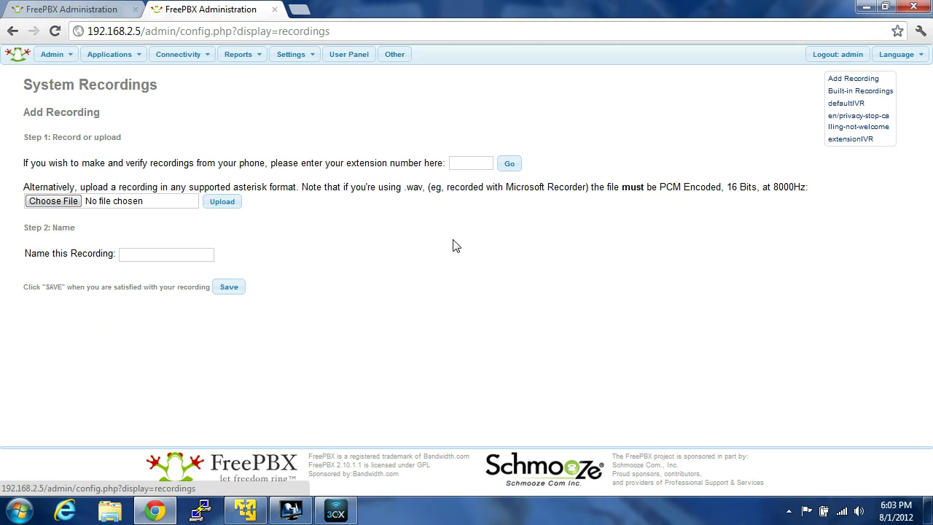
Submit extension 1001 for phone recording to reveal the dial *77 instructions.
{"action": "left_click_drag", "start_coordinate": [41, 162], "coordinate": [361, 156]}
{"action": "left_click", "coordinate": [484, 163]}
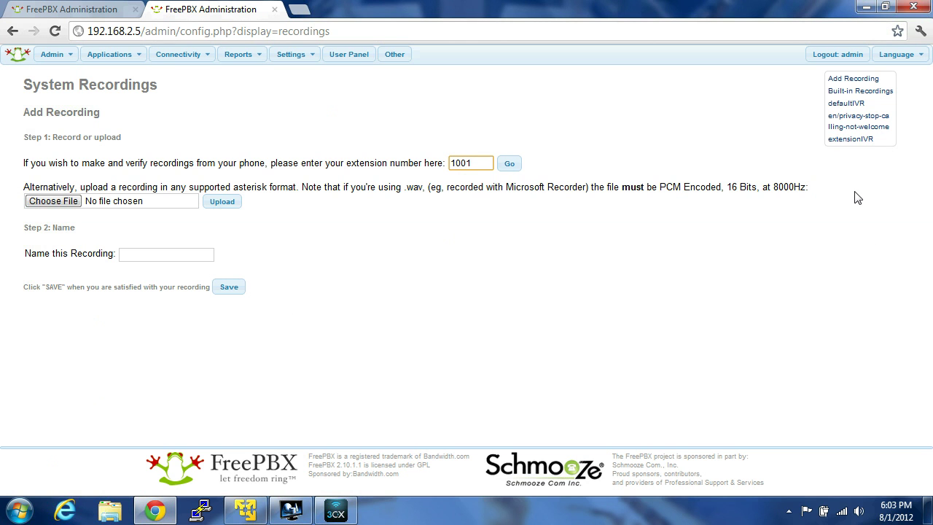
{"action": "left_click", "coordinate": [508, 164]}
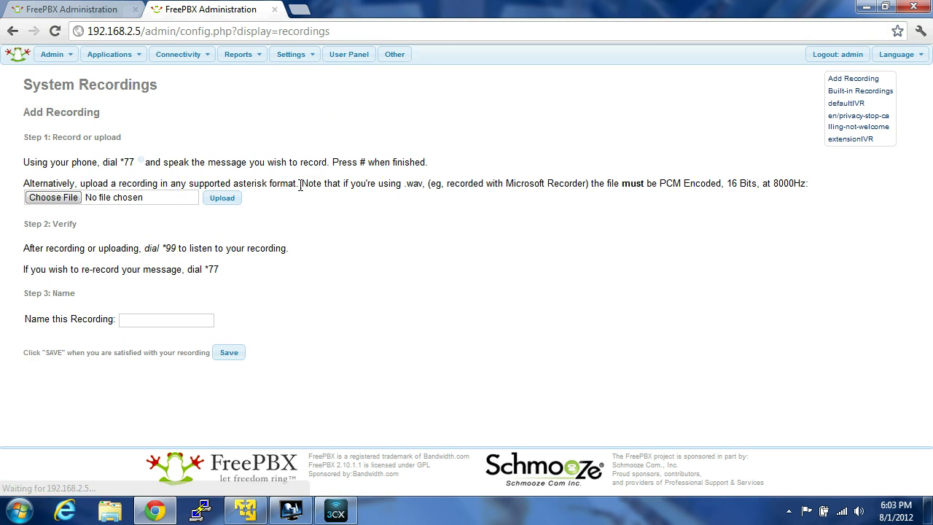
{"action": "left_click_drag", "start_coordinate": [50, 162], "coordinate": [127, 162]}
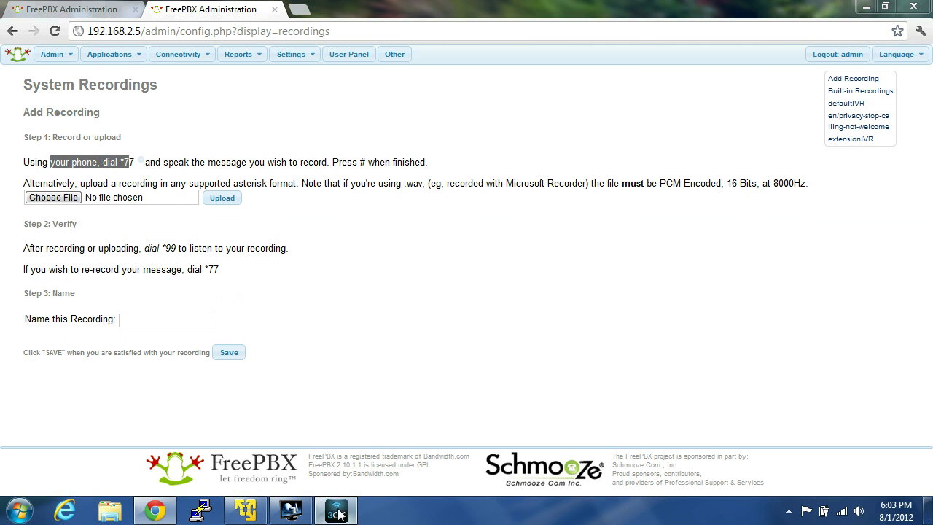
Bring up 3CXPhone, then switch to the other FreePBX server's tab.
{"action": "left_click", "coordinate": [335, 513]}
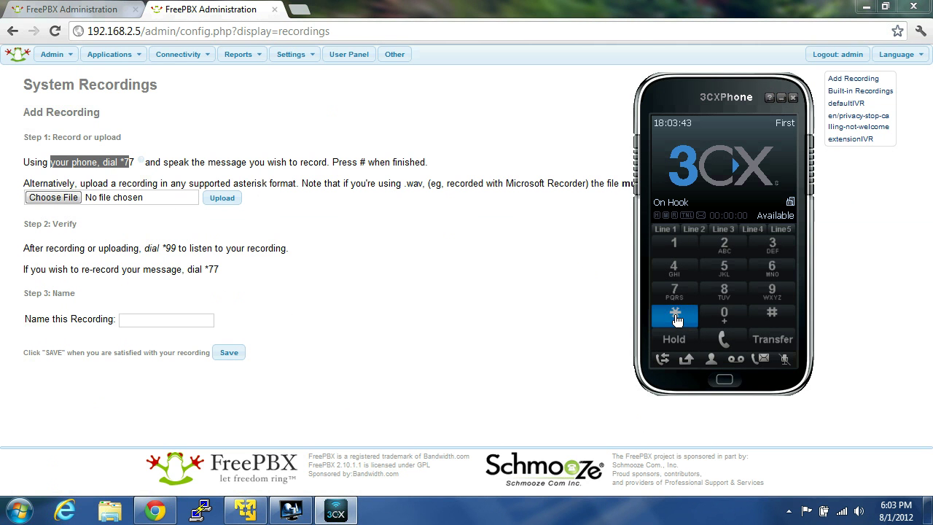
{"action": "left_click", "coordinate": [519, 323]}
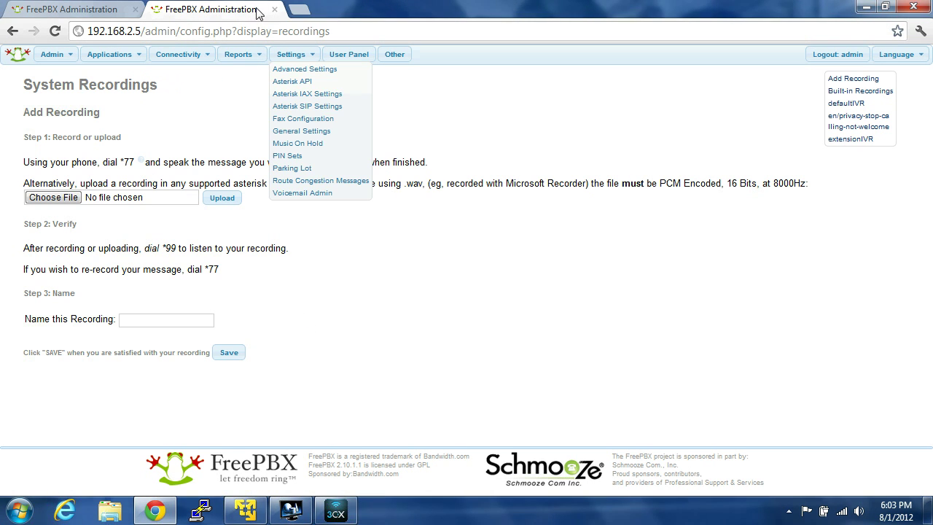
{"action": "left_click", "coordinate": [107, 12]}
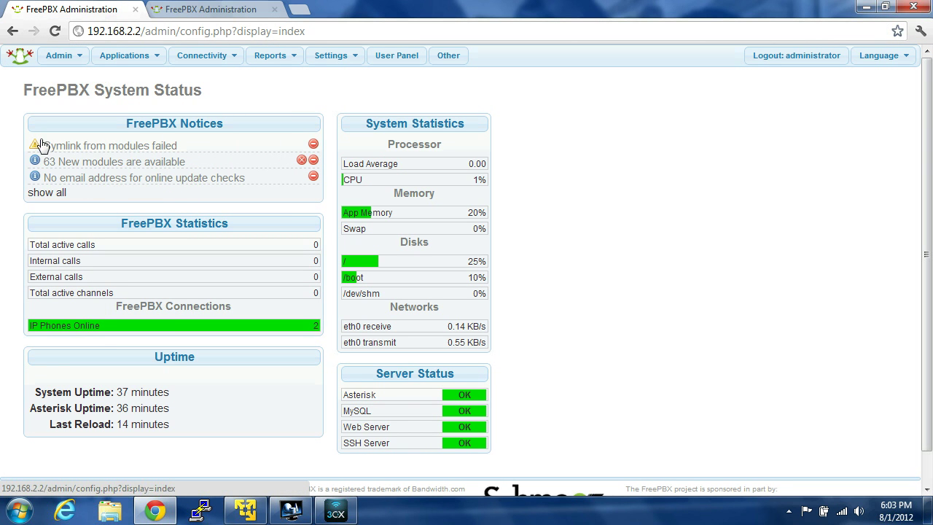
Open System Recordings and submit extension 1001 as the recording phone.
{"action": "mouse_move", "coordinate": [73, 64]}
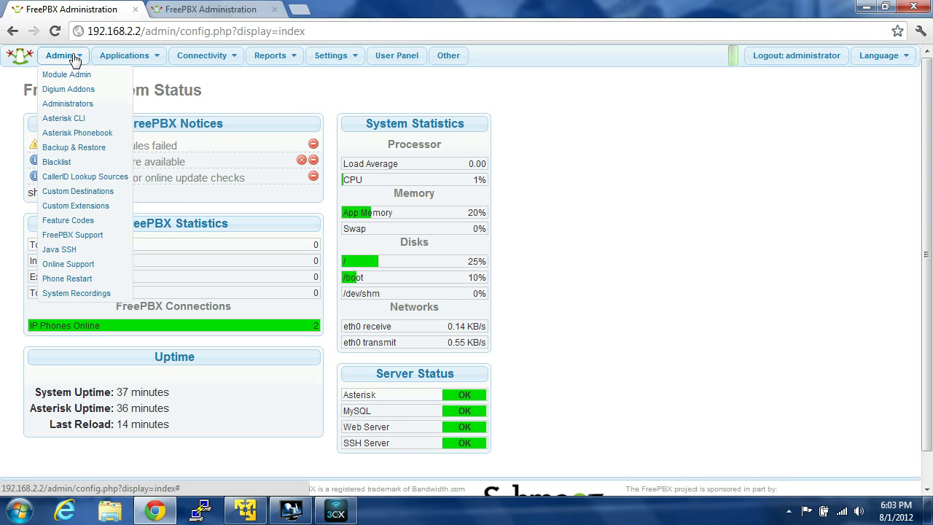
{"action": "left_click", "coordinate": [69, 293]}
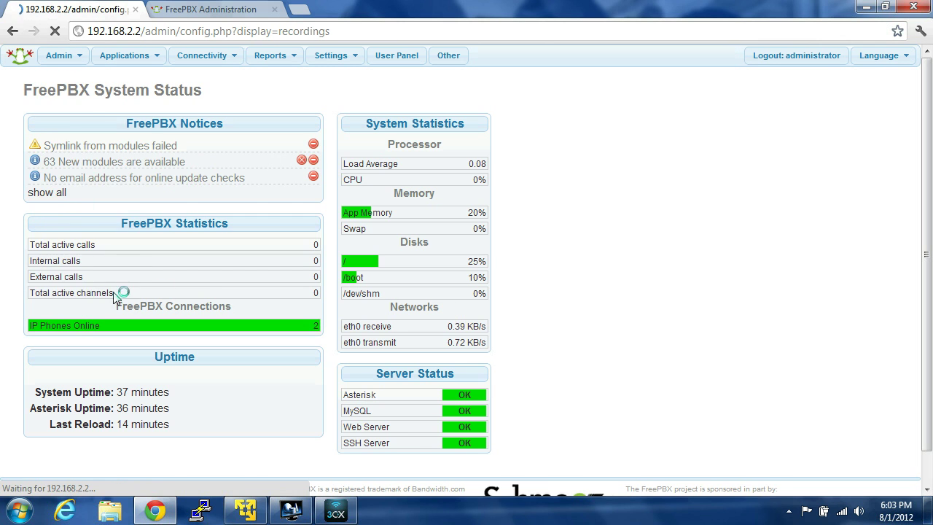
{"action": "left_click", "coordinate": [519, 175]}
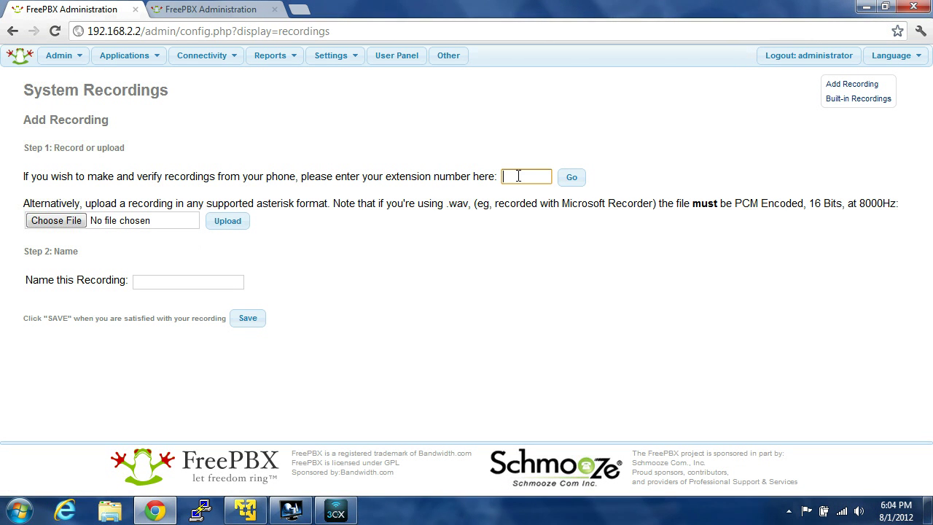
{"action": "type", "text": "100"}
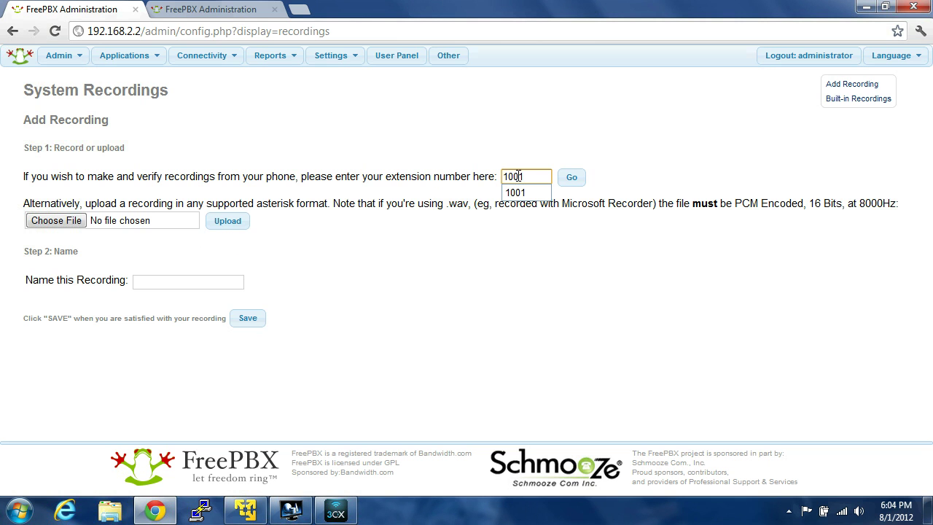
{"action": "type", "text": "1"}
{"action": "left_click", "coordinate": [580, 183]}
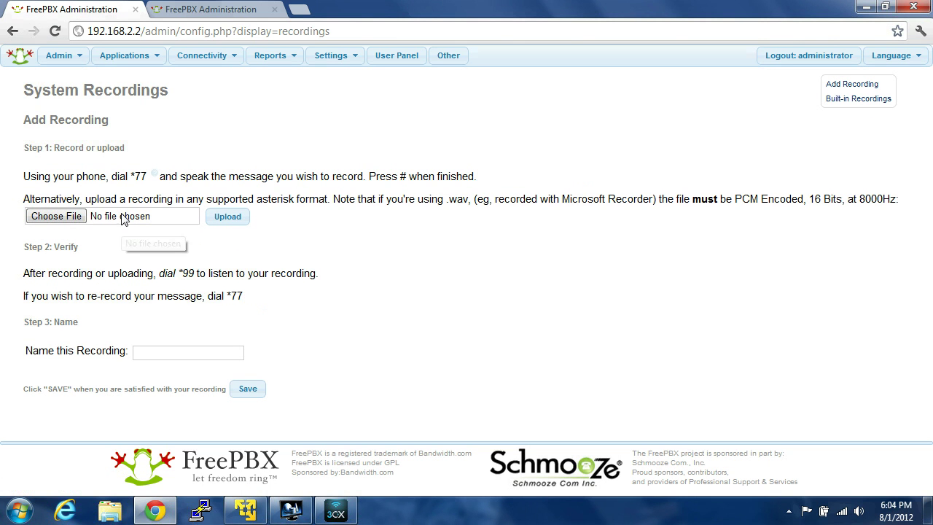
Dial *77 on 3CXPhone, record the message, press #, and hang up.
{"action": "left_click", "coordinate": [335, 510]}
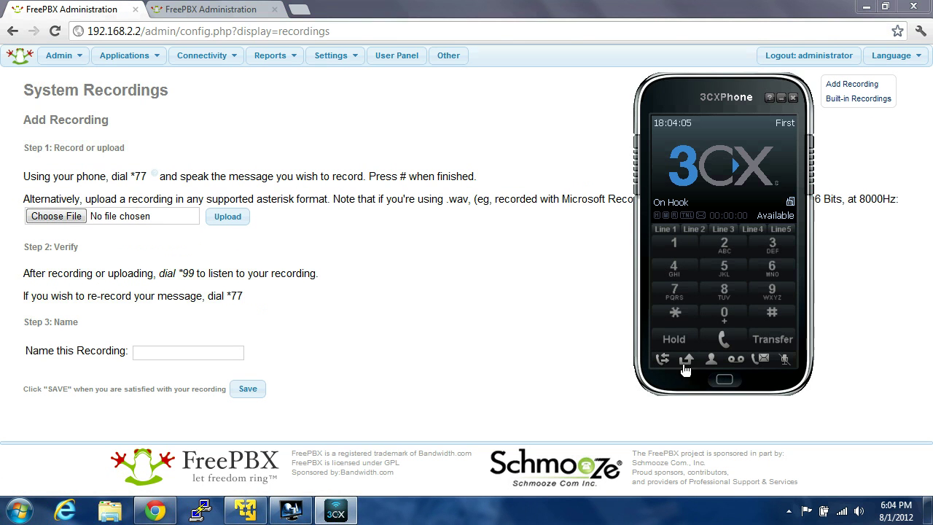
{"action": "left_click", "coordinate": [675, 312]}
{"action": "left_click", "coordinate": [674, 289]}
{"action": "left_click", "coordinate": [673, 289]}
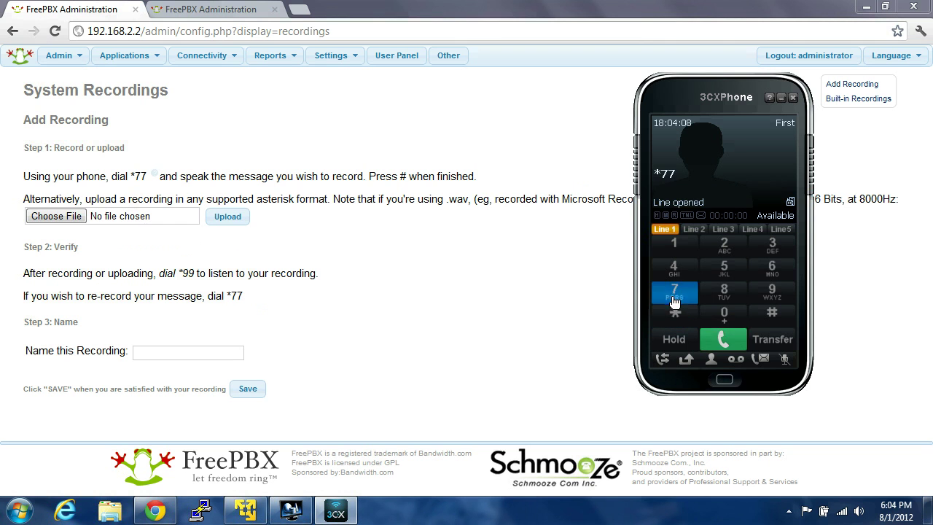
{"action": "left_click", "coordinate": [732, 345]}
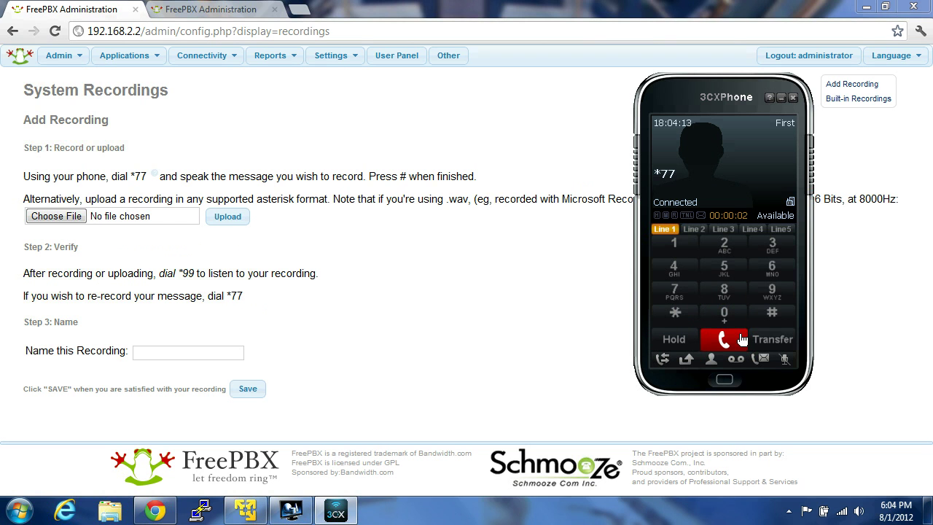
{"action": "left_click", "coordinate": [772, 314]}
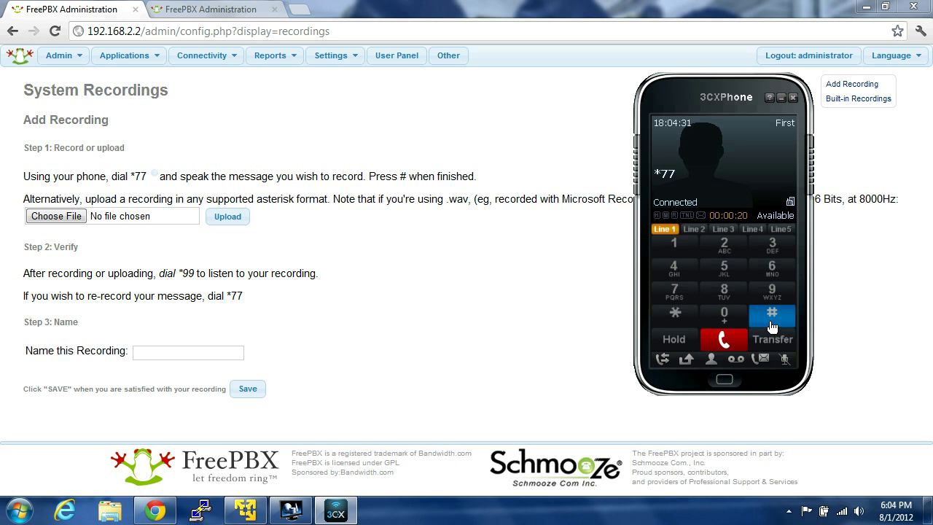
{"action": "left_click", "coordinate": [733, 346]}
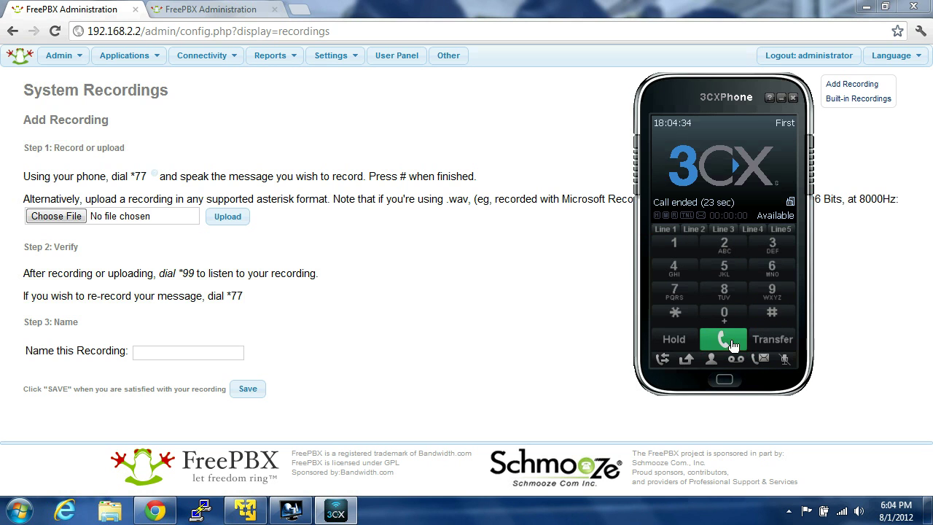
{"action": "left_click", "coordinate": [536, 303]}
{"action": "mouse_move", "coordinate": [59, 55]}
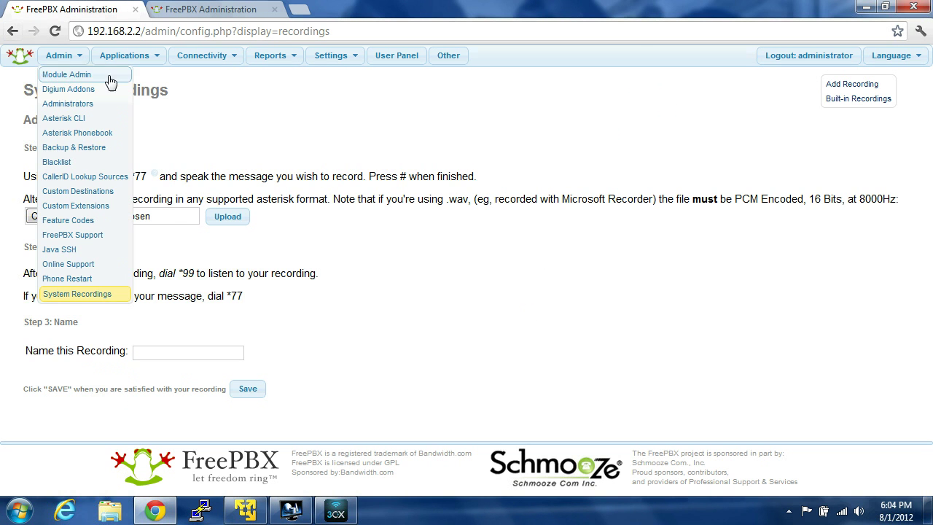
Reopen System Recordings and submit extension 1001 for phone recording.
{"action": "left_click", "coordinate": [94, 296]}
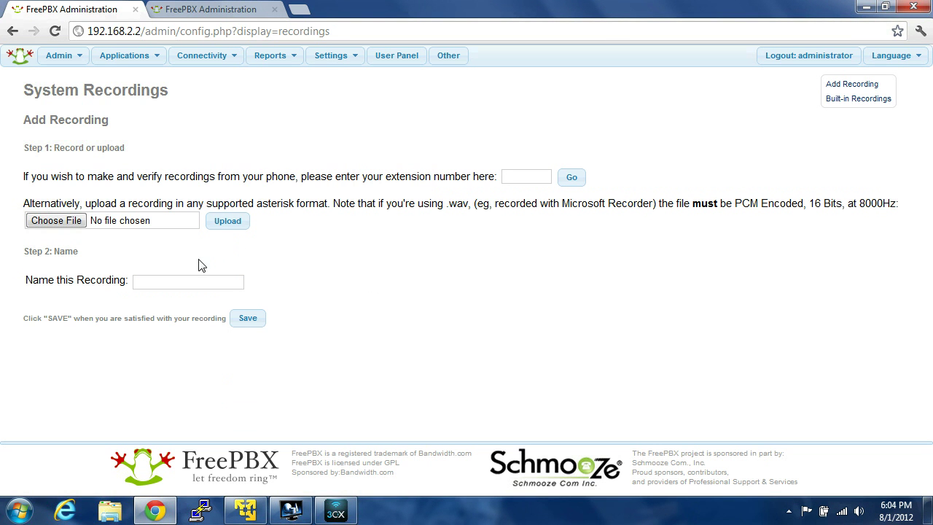
{"action": "left_click", "coordinate": [538, 176]}
{"action": "type", "text": "1001"}
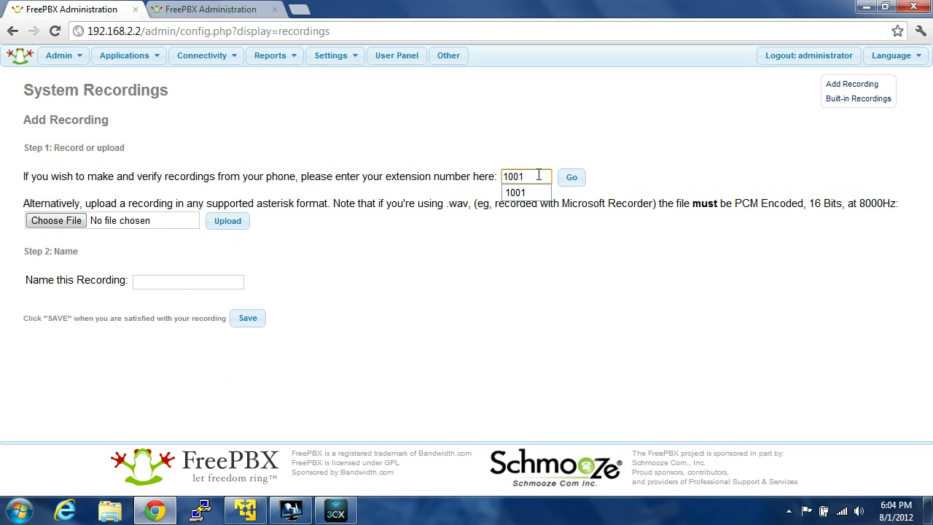
{"action": "left_click", "coordinate": [572, 176]}
Call *77 from 3CXPhone, record the message, press #, and hang up after 29 seconds.
{"action": "left_click", "coordinate": [336, 511]}
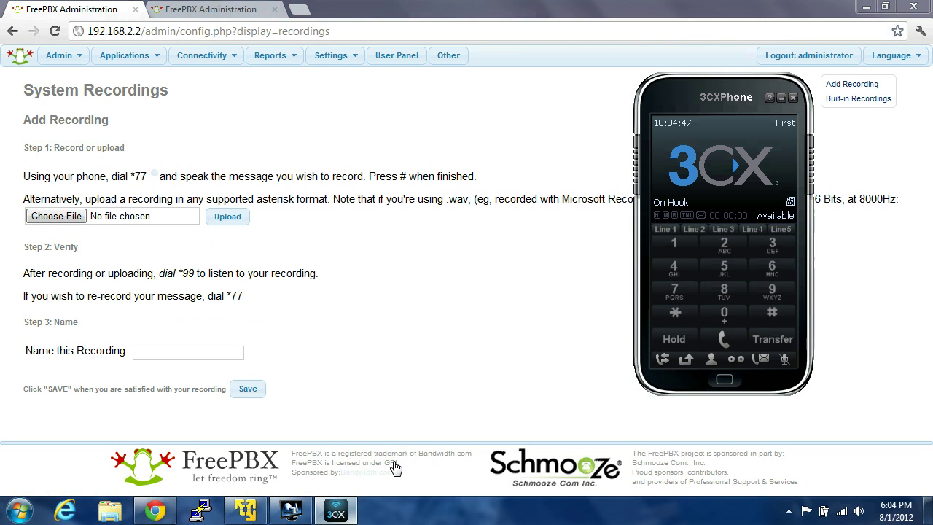
{"action": "left_click", "coordinate": [675, 312]}
{"action": "left_click", "coordinate": [675, 290]}
{"action": "left_click", "coordinate": [674, 289]}
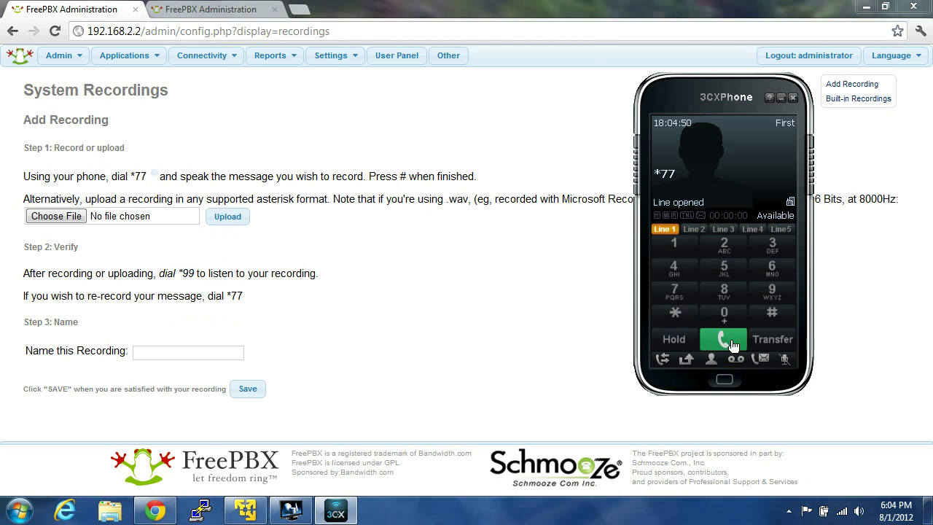
{"action": "key", "text": "Return"}
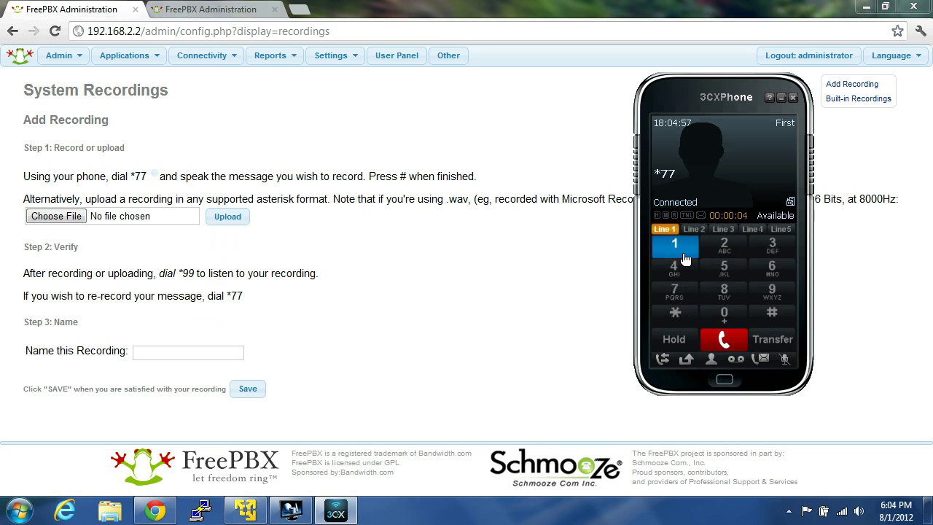
{"action": "left_click", "coordinate": [777, 322]}
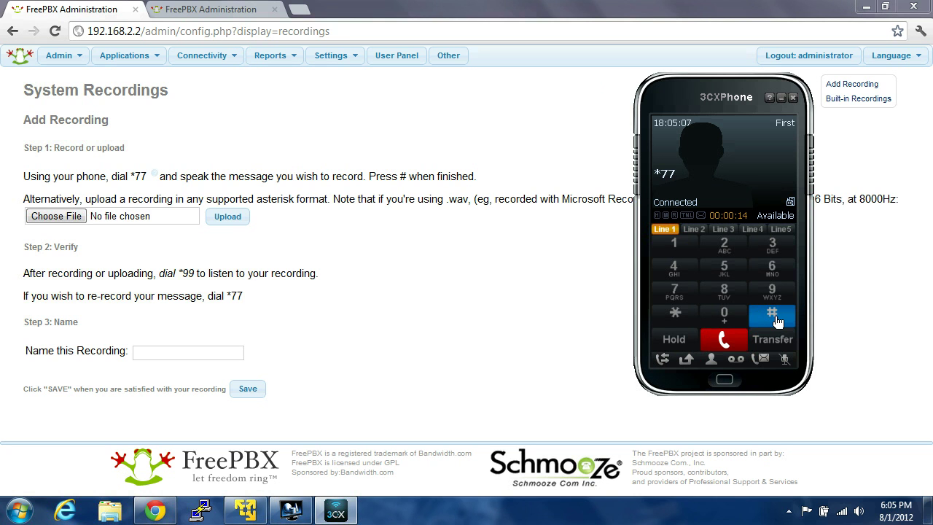
{"action": "left_click", "coordinate": [777, 322]}
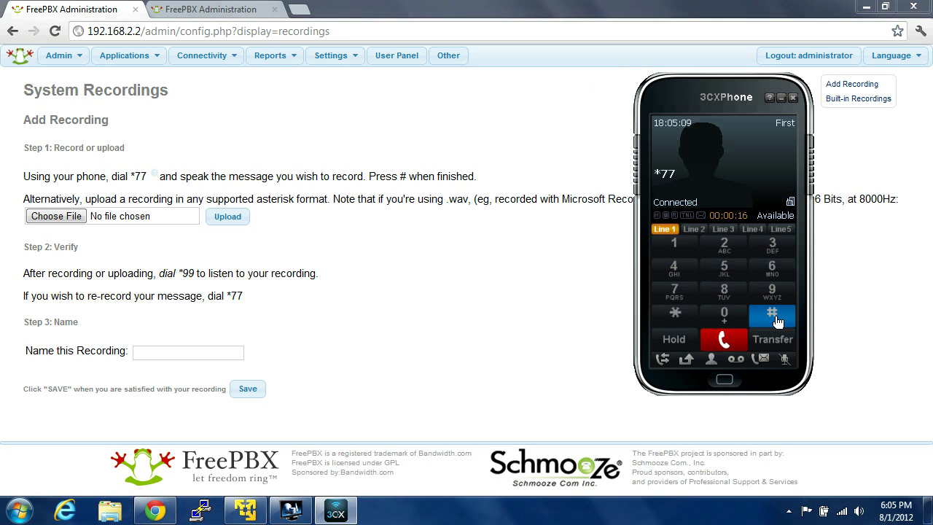
{"action": "left_click", "coordinate": [778, 322]}
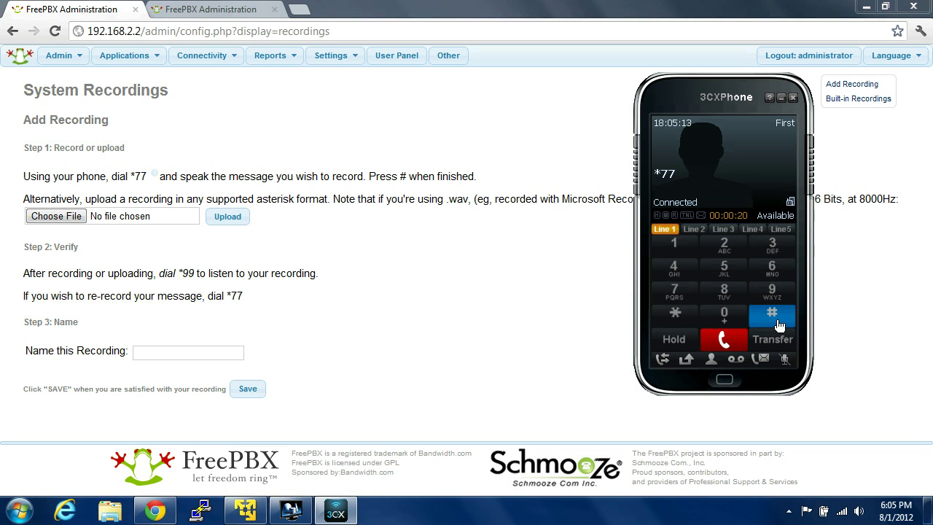
{"action": "left_click", "coordinate": [779, 326]}
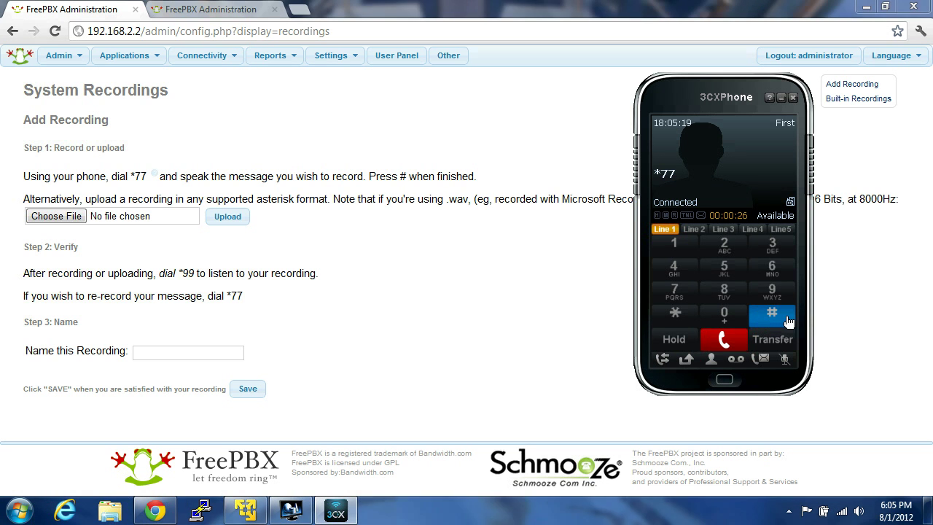
{"action": "left_click", "coordinate": [727, 343]}
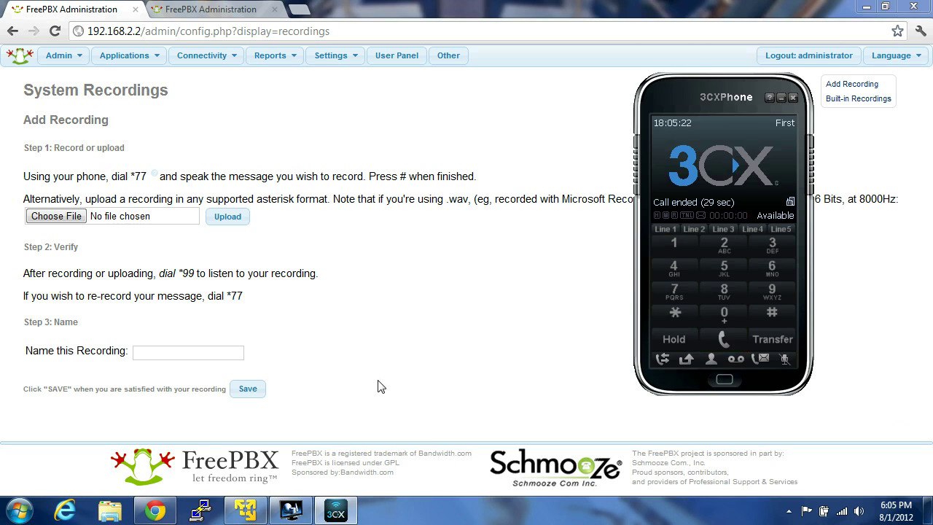
Name the new recording 'goog' and save it.
{"action": "left_click", "coordinate": [428, 426]}
{"action": "left_click", "coordinate": [224, 351]}
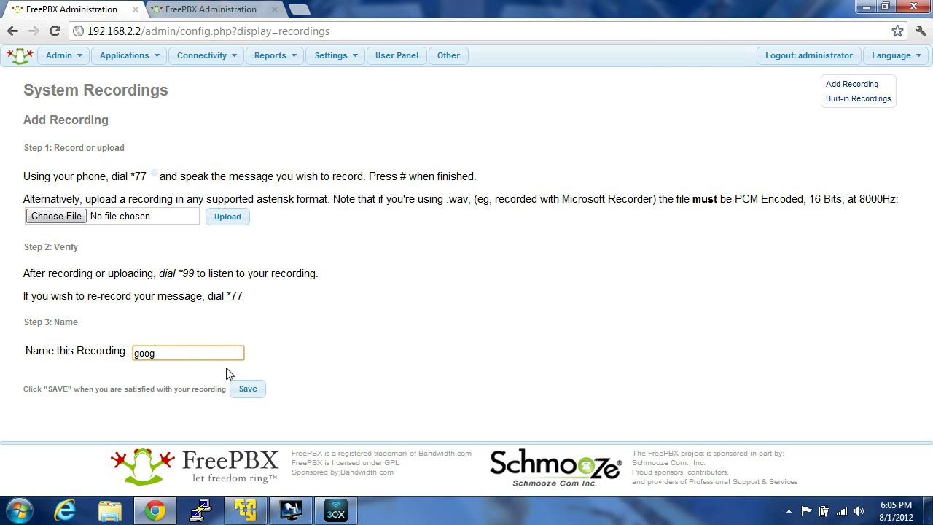
{"action": "left_click", "coordinate": [248, 389]}
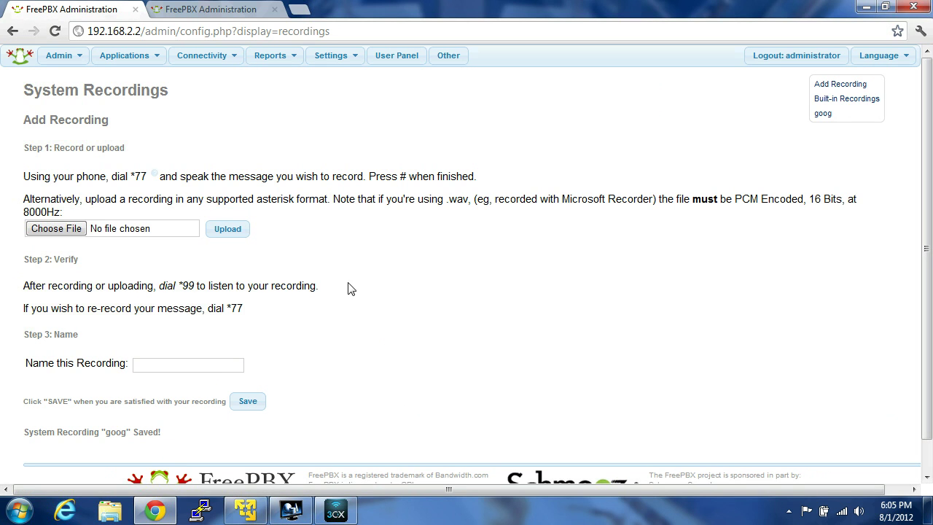
Play back goog.wav from Downloads, then close the player and downloads page.
{"action": "left_click", "coordinate": [824, 113]}
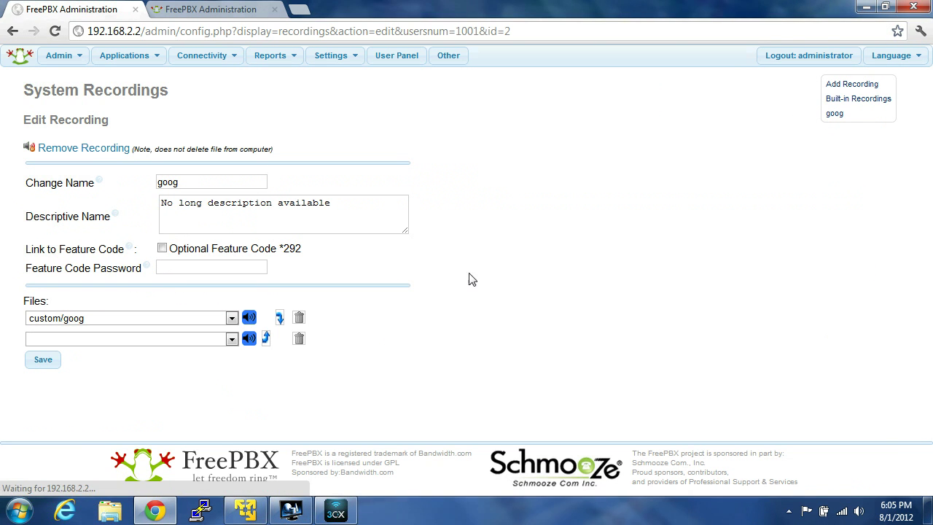
{"action": "left_click", "coordinate": [249, 318]}
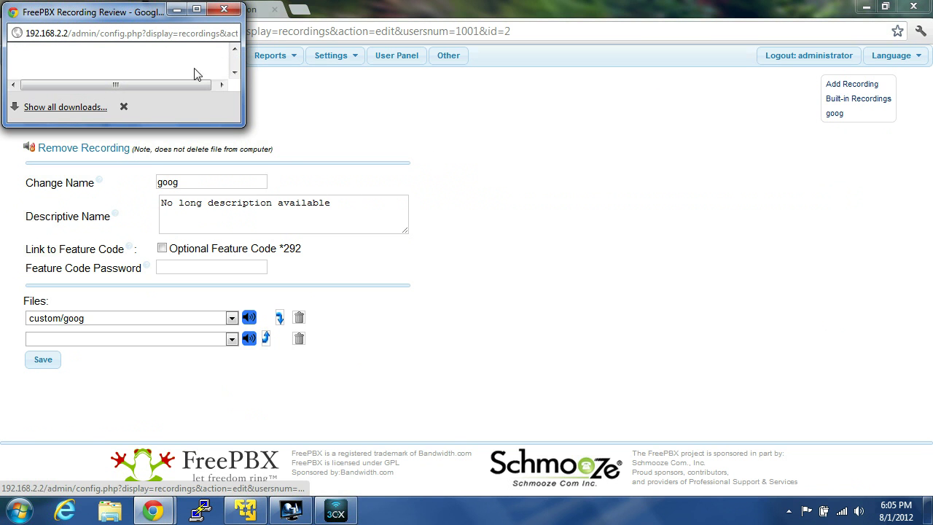
{"action": "left_click", "coordinate": [72, 107]}
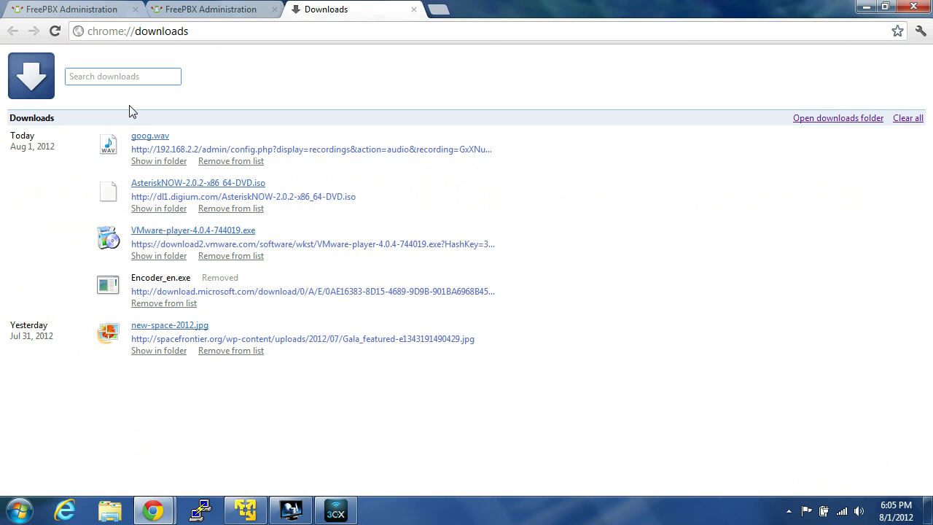
{"action": "left_click", "coordinate": [150, 136]}
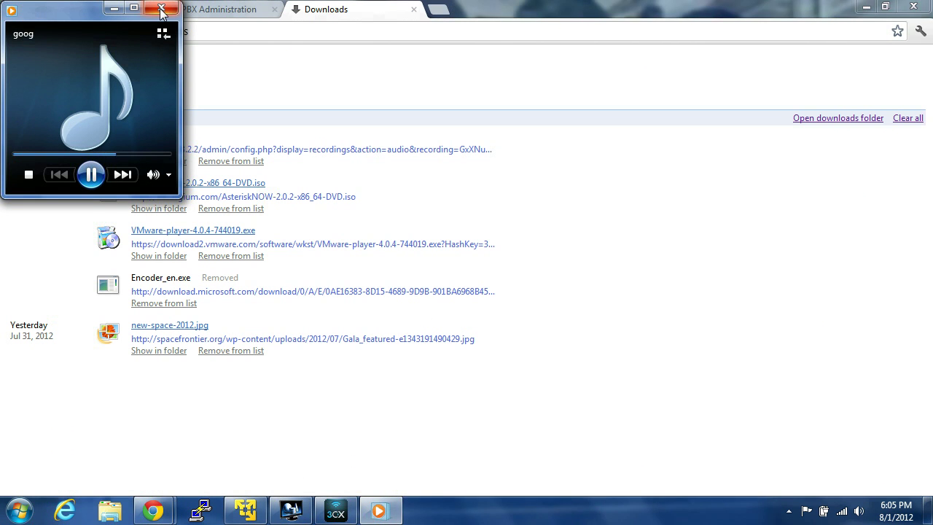
{"action": "left_click", "coordinate": [161, 10]}
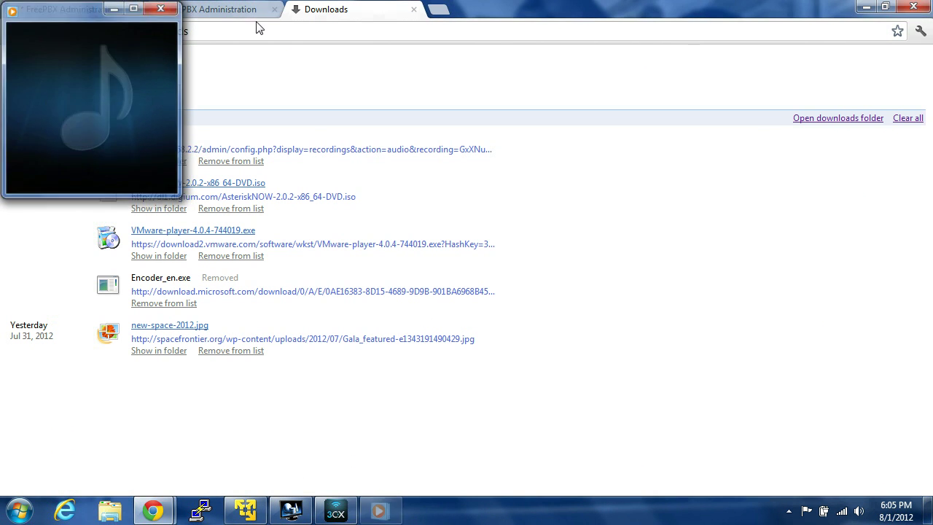
{"action": "left_click", "coordinate": [413, 9]}
{"action": "mouse_move", "coordinate": [142, 59]}
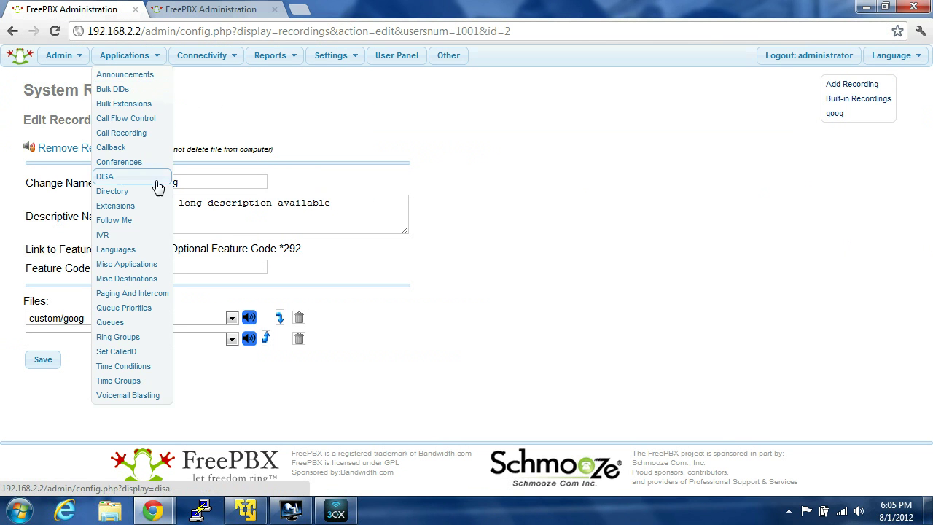
{"action": "left_click", "coordinate": [149, 234]}
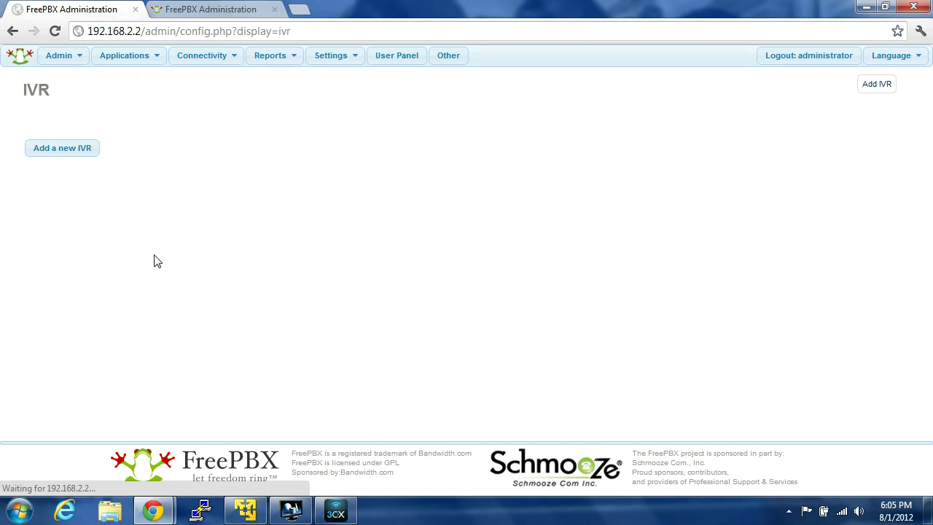
{"action": "left_click", "coordinate": [81, 151]}
{"action": "scroll", "coordinate": [350, 339], "scroll_direction": "down", "scroll_amount": 1}
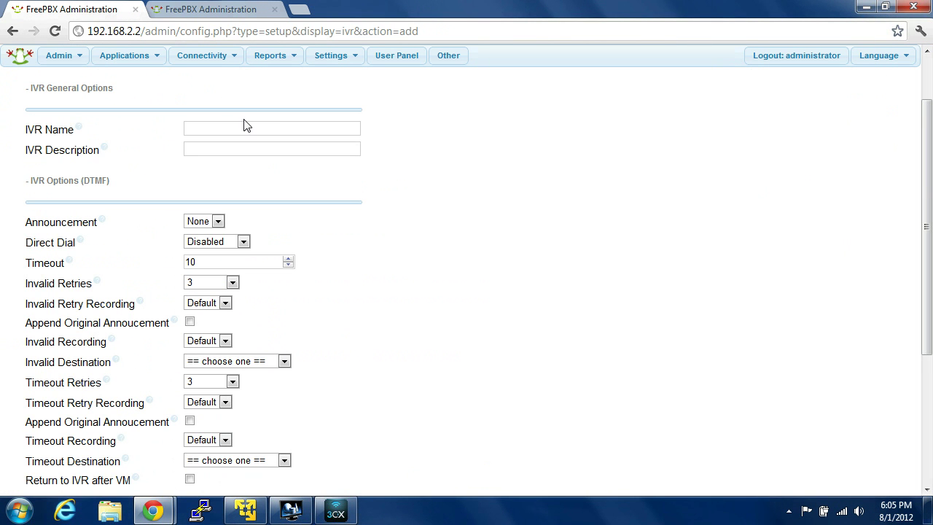
{"action": "left_click", "coordinate": [246, 130]}
{"action": "type", "text": "defualt"}
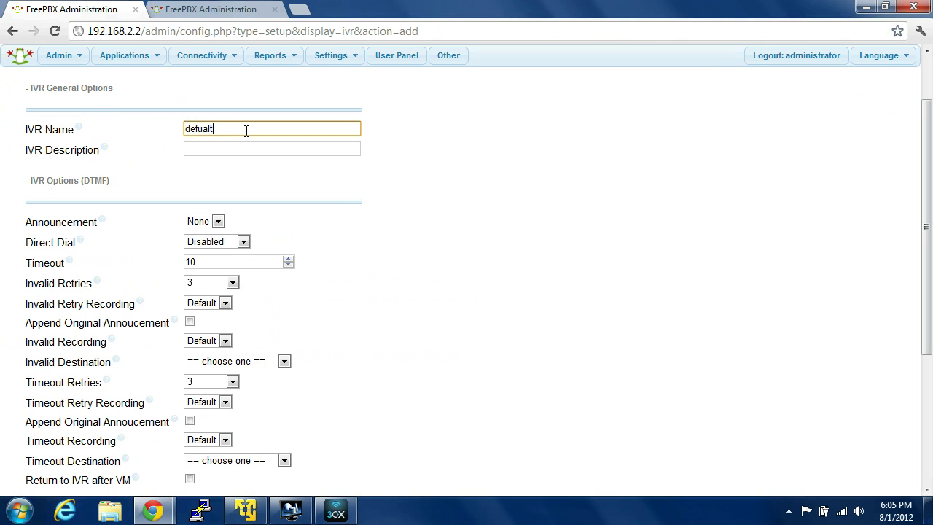
{"action": "key", "text": "Tab"}
{"action": "key", "text": "Tab"}
{"action": "left_click", "coordinate": [218, 222]}
{"action": "left_click", "coordinate": [210, 247]}
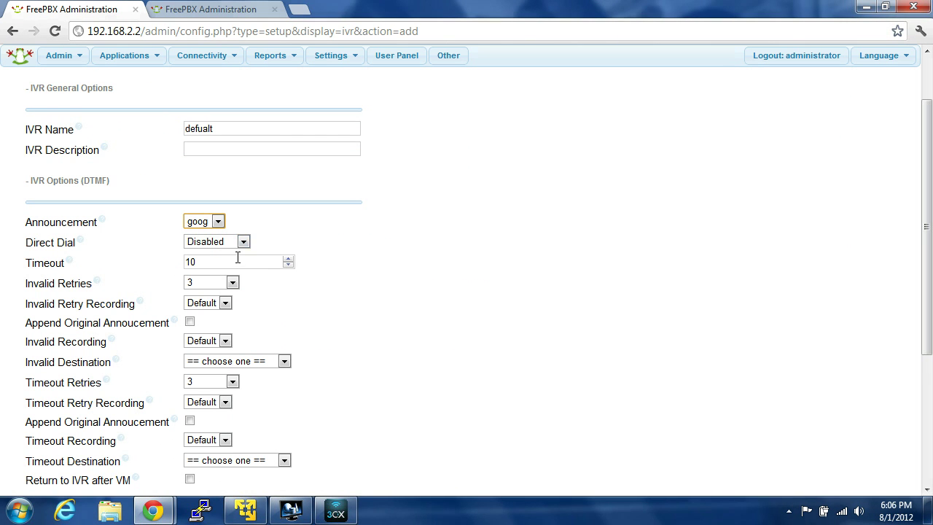
{"action": "left_click", "coordinate": [233, 242]}
{"action": "left_click", "coordinate": [219, 267]}
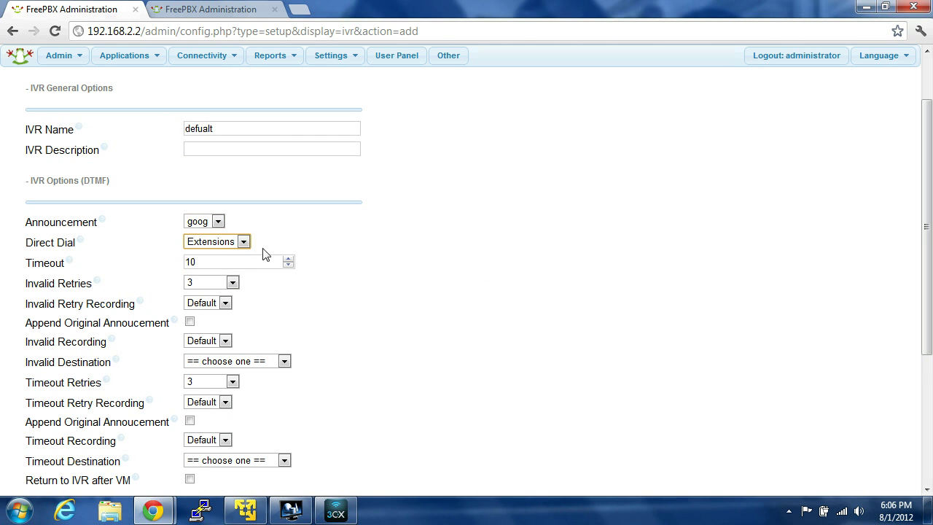
{"action": "left_click", "coordinate": [237, 248]}
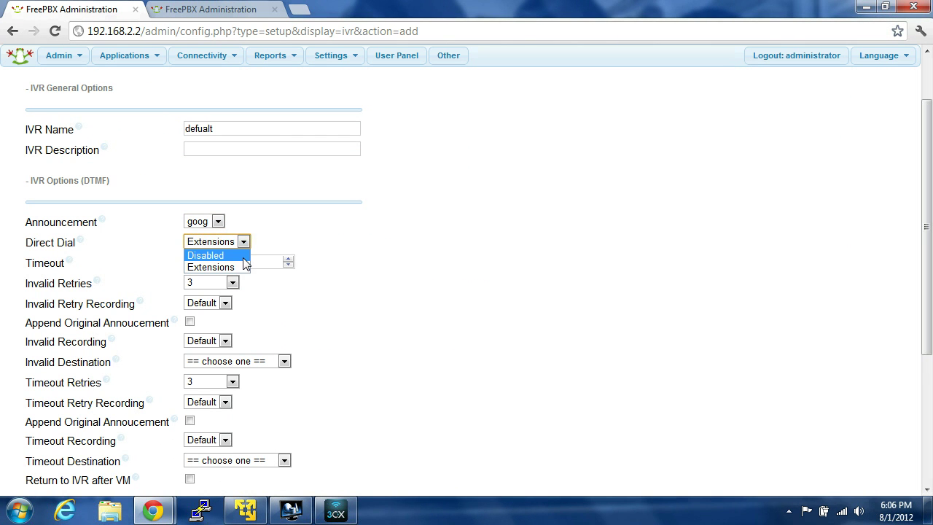
{"action": "left_click", "coordinate": [124, 247]}
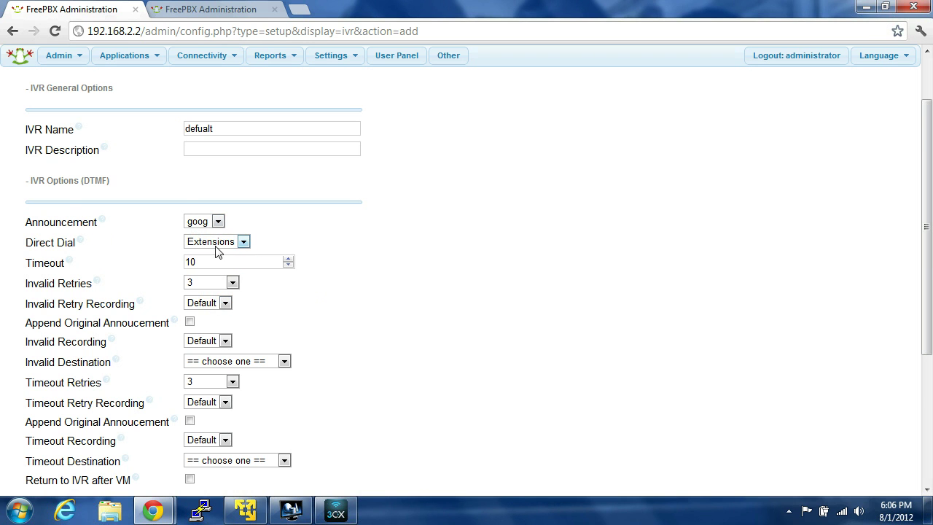
{"action": "scroll", "coordinate": [321, 286], "scroll_direction": "down", "scroll_amount": 1}
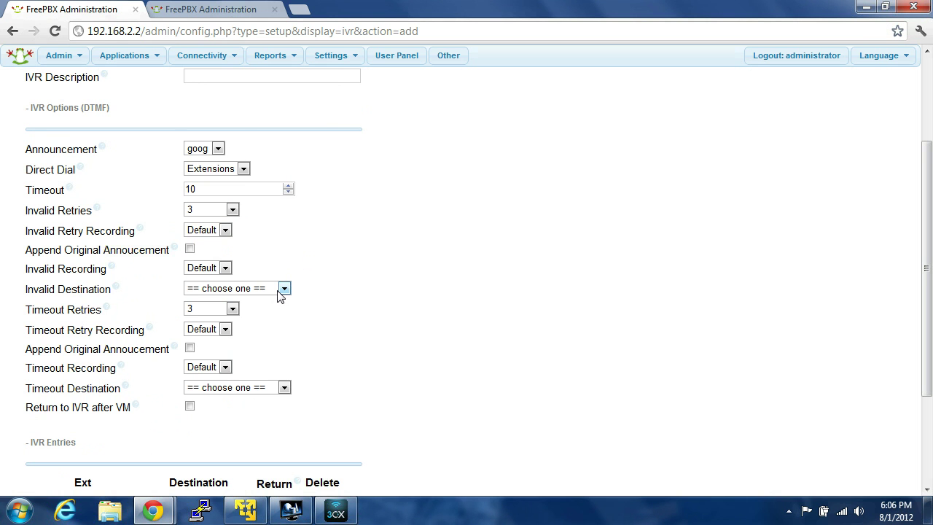
{"action": "scroll", "coordinate": [281, 295], "scroll_direction": "down", "scroll_amount": 2}
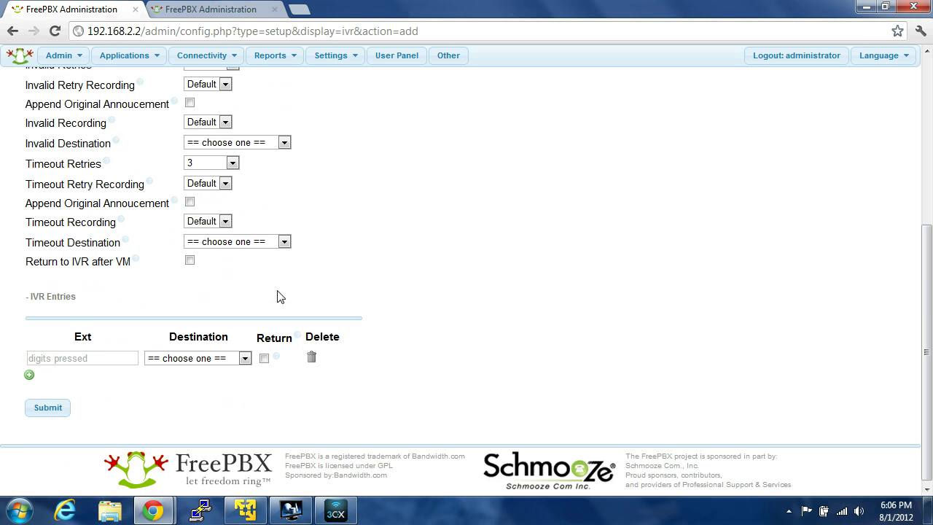
Add IVR entry 1 routed to Voicemail for <1002> Second (busy).
{"action": "left_click", "coordinate": [117, 357]}
{"action": "type", "text": "1"}
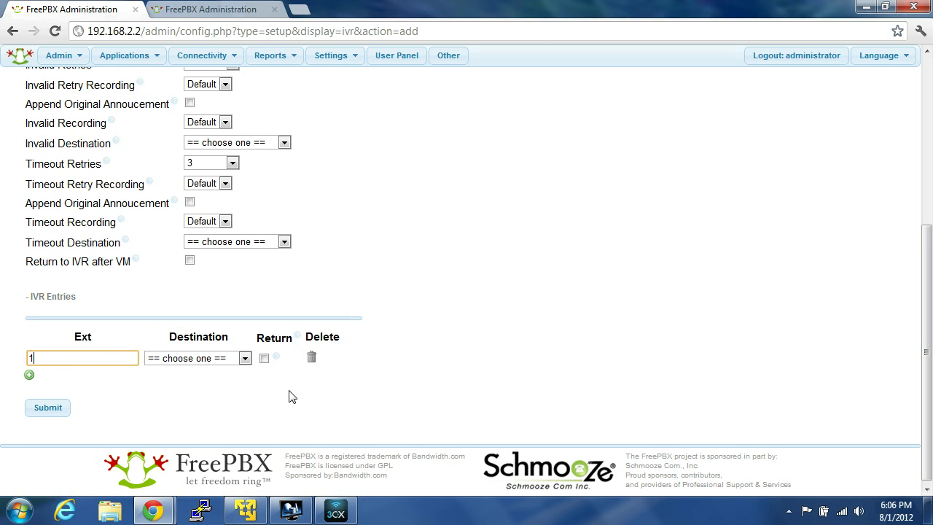
{"action": "left_click", "coordinate": [186, 360]}
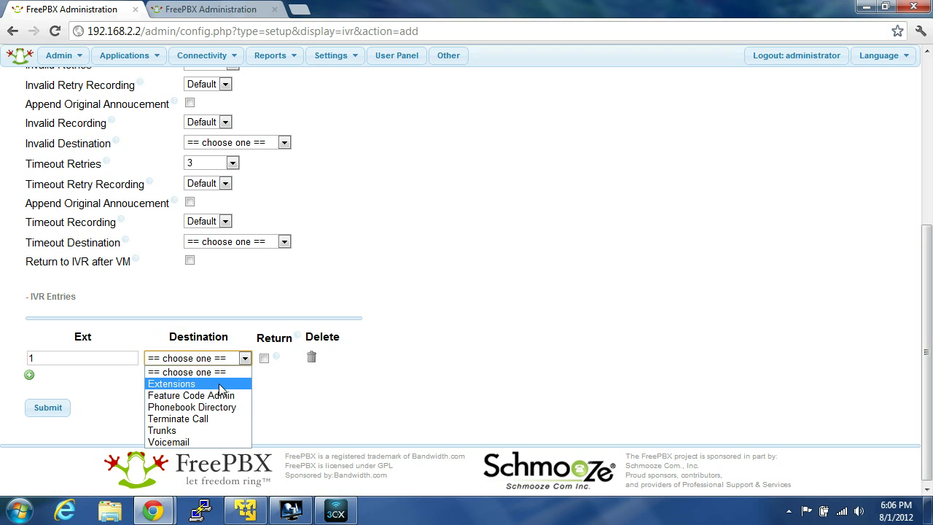
{"action": "left_click", "coordinate": [212, 442]}
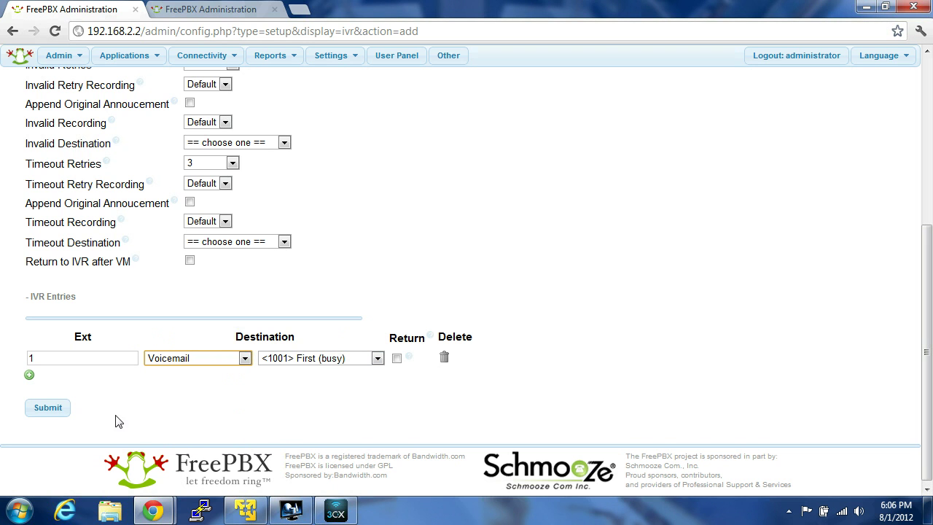
{"action": "left_click", "coordinate": [44, 412]}
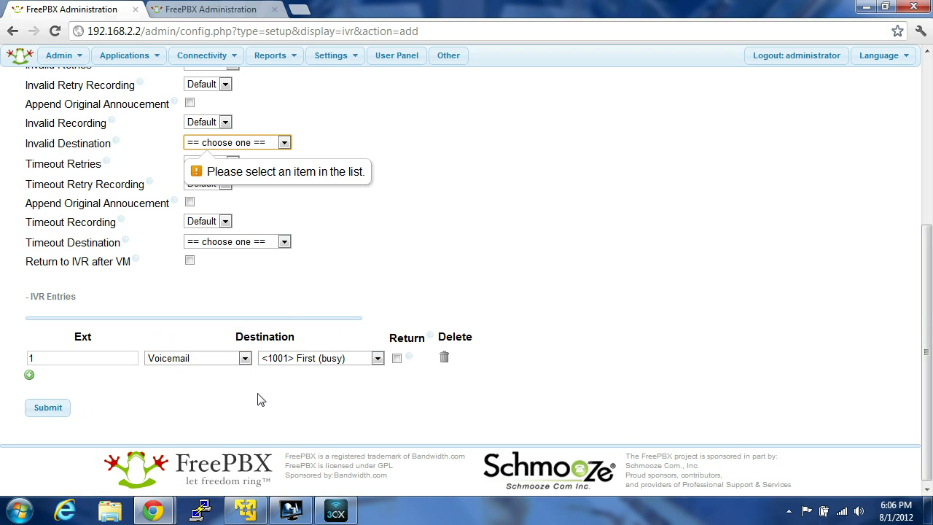
{"action": "scroll", "coordinate": [540, 253], "scroll_direction": "up", "scroll_amount": 1}
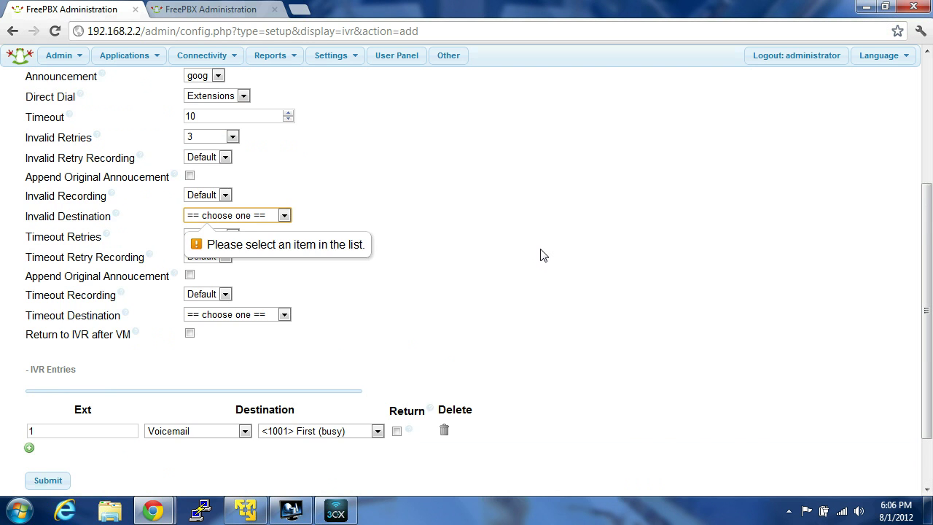
{"action": "left_click", "coordinate": [355, 432]}
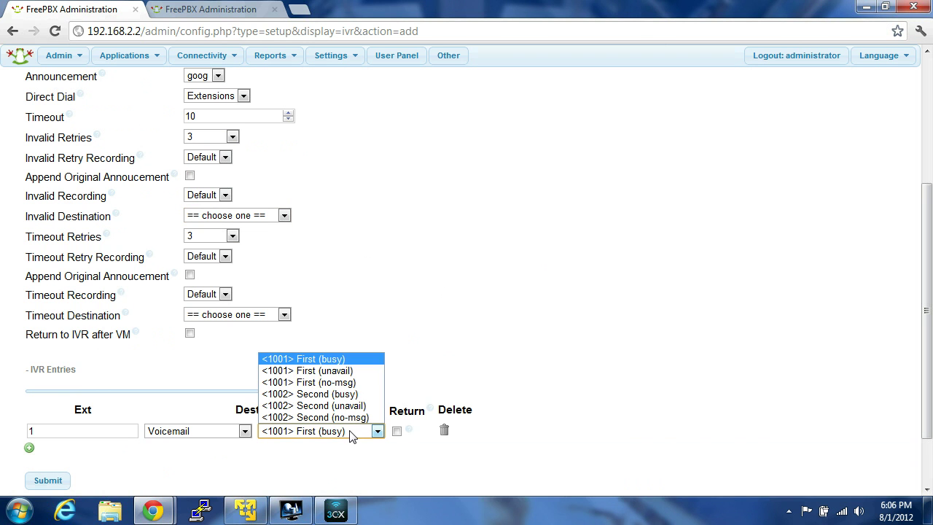
{"action": "left_click", "coordinate": [343, 393]}
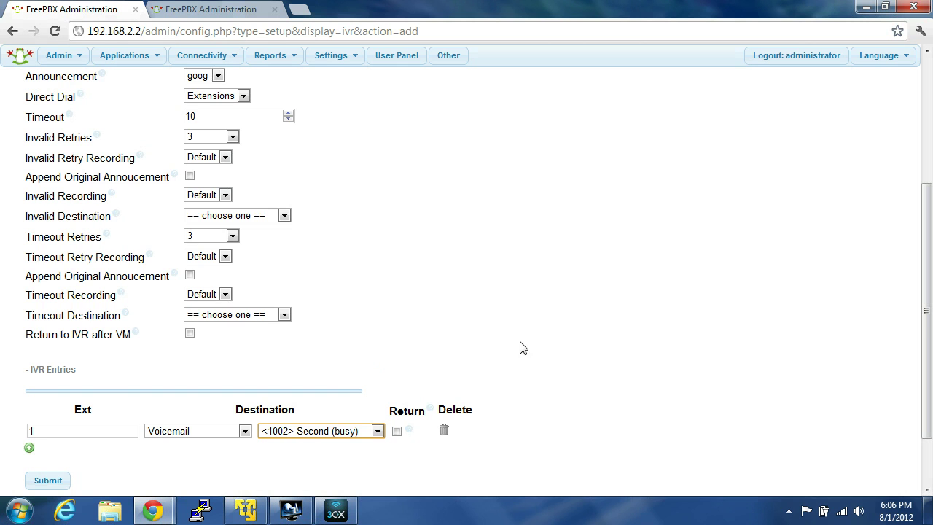
{"action": "scroll", "coordinate": [518, 368], "scroll_direction": "up", "scroll_amount": 2}
{"action": "scroll", "coordinate": [437, 350], "scroll_direction": "down", "scroll_amount": 4}
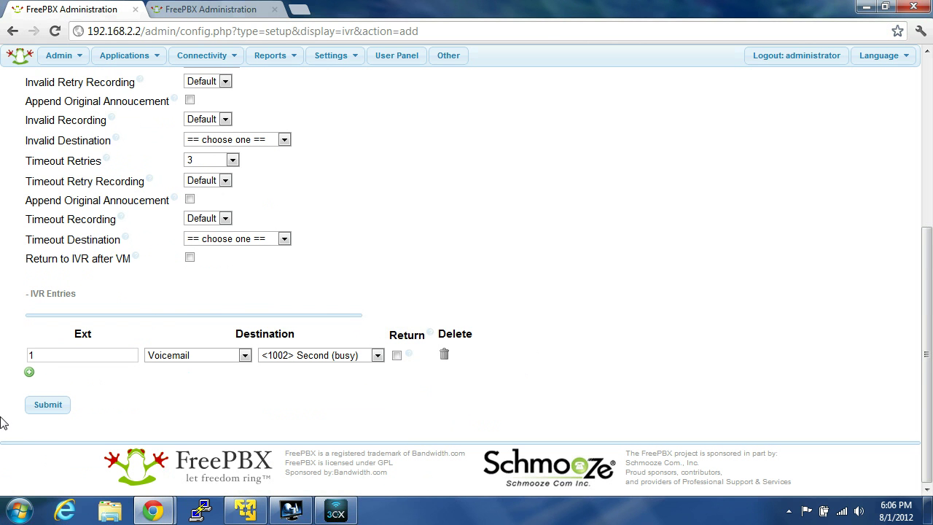
Set the IVR's Invalid Destination to extension <1002> Second.
{"action": "left_click", "coordinate": [49, 405]}
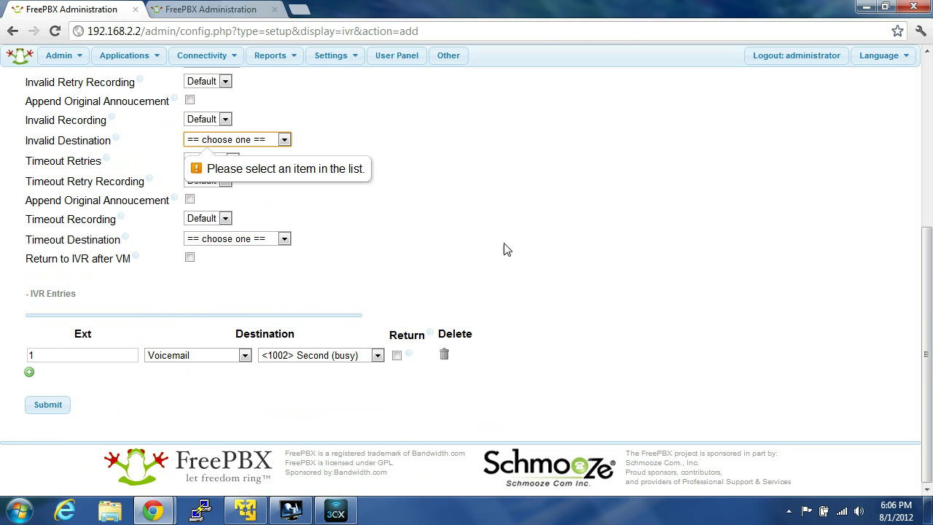
{"action": "left_click", "coordinate": [281, 141]}
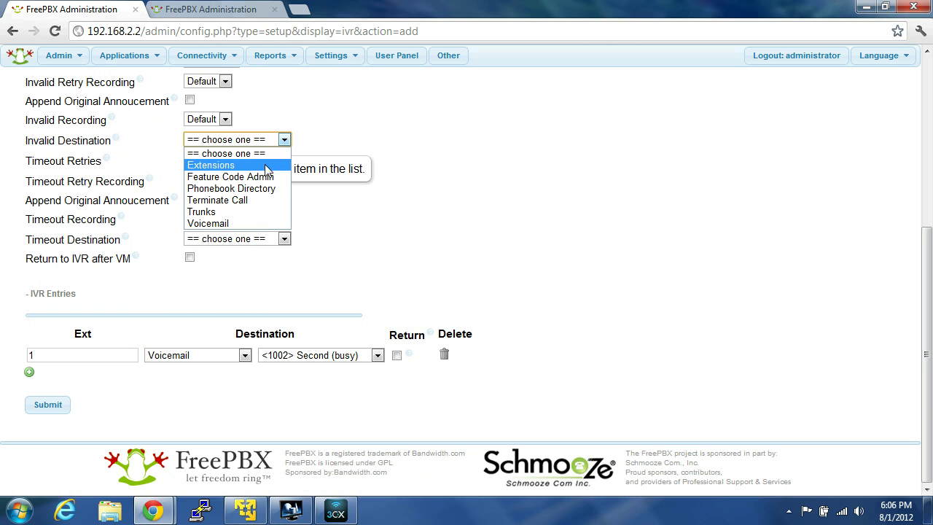
{"action": "left_click", "coordinate": [265, 164]}
{"action": "left_click", "coordinate": [377, 140]}
{"action": "left_click", "coordinate": [367, 162]}
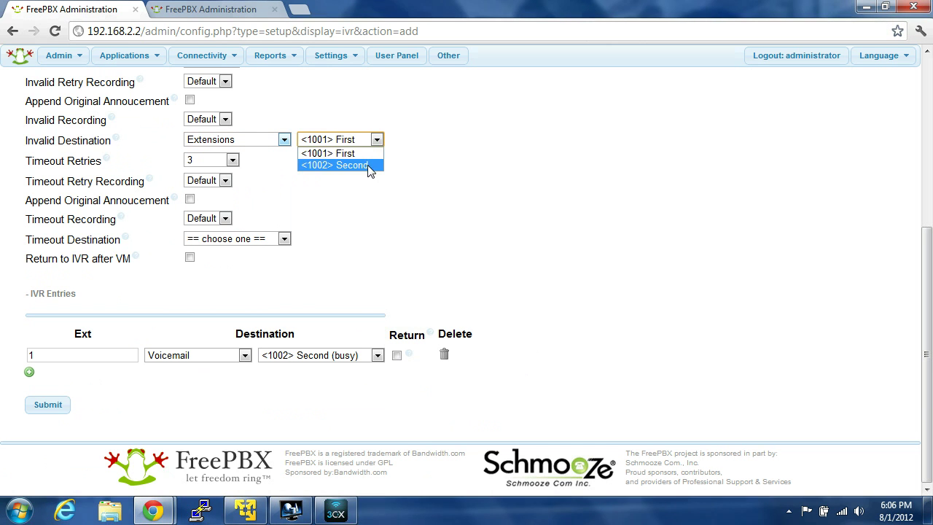
Set the Timeout Destination to extension <1002> Second and save the defualt IVR.
{"action": "left_click", "coordinate": [29, 409]}
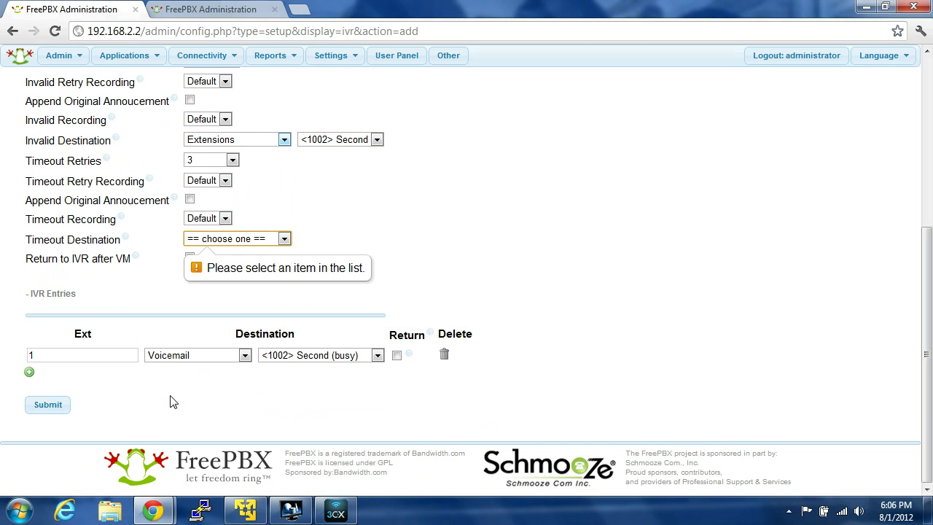
{"action": "left_click", "coordinate": [244, 239]}
{"action": "left_click", "coordinate": [244, 263]}
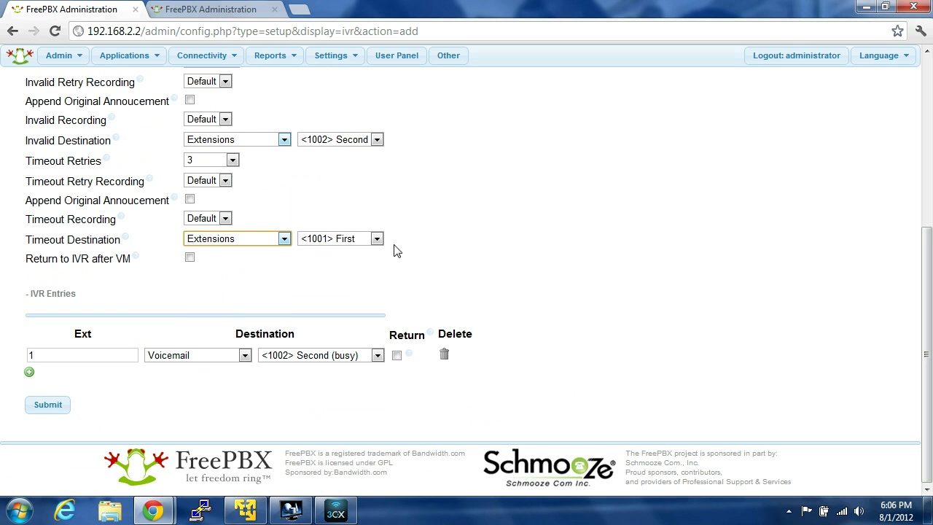
{"action": "left_click", "coordinate": [358, 241]}
{"action": "left_click", "coordinate": [343, 264]}
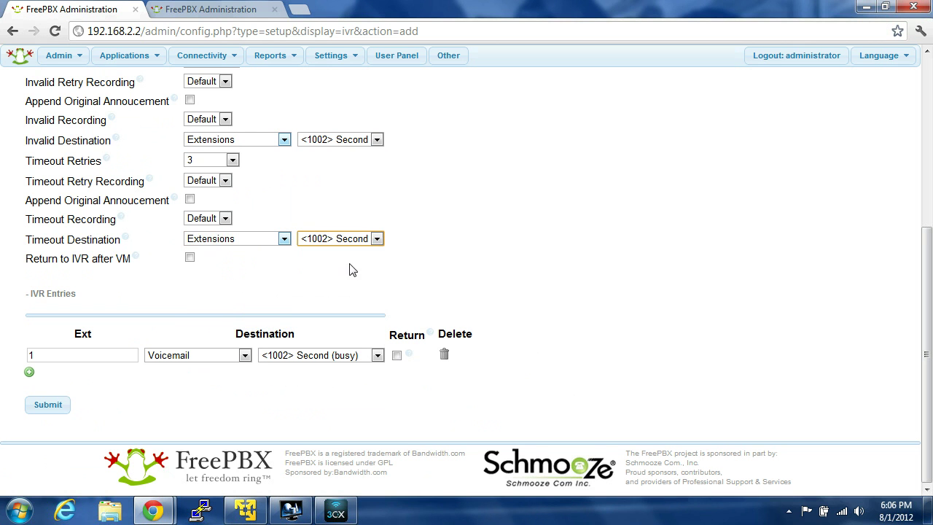
{"action": "left_click", "coordinate": [63, 409]}
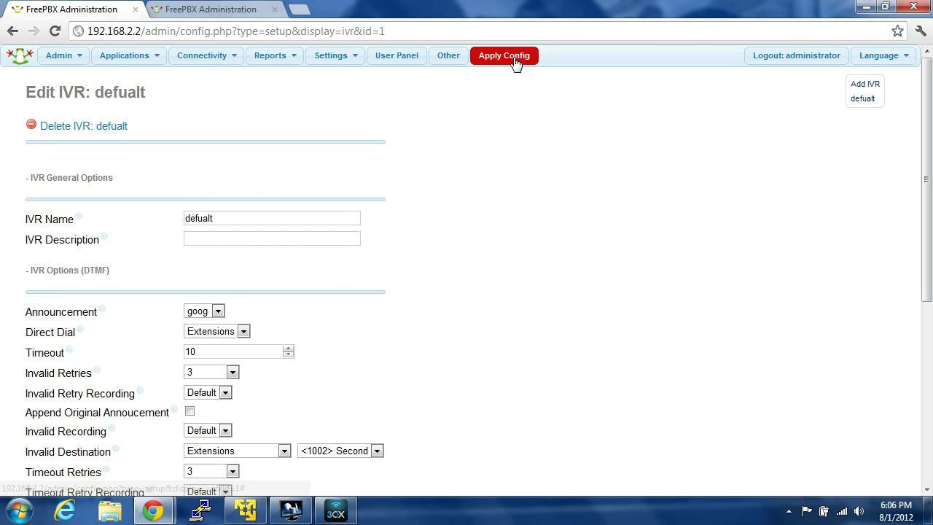
Apply the IVR configuration, then go to Applications > Extensions.
{"action": "left_click", "coordinate": [514, 59]}
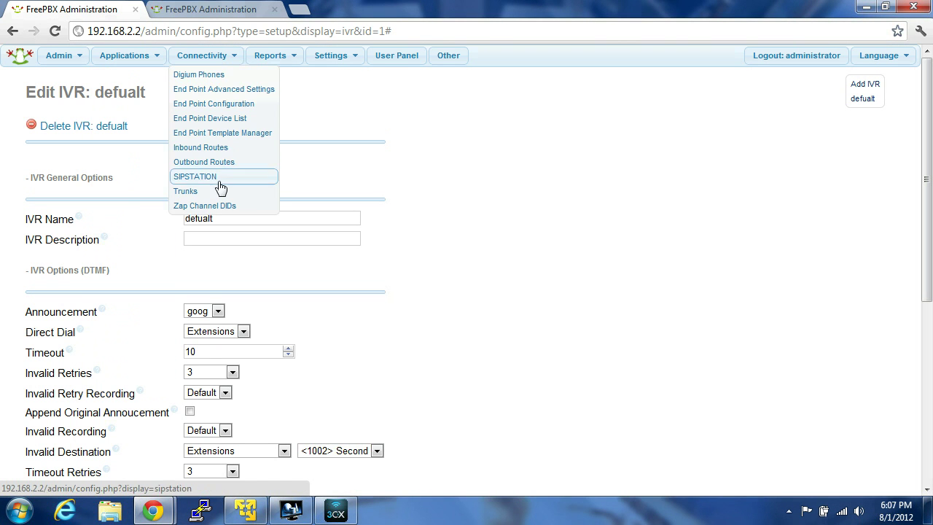
{"action": "mouse_move", "coordinate": [143, 69]}
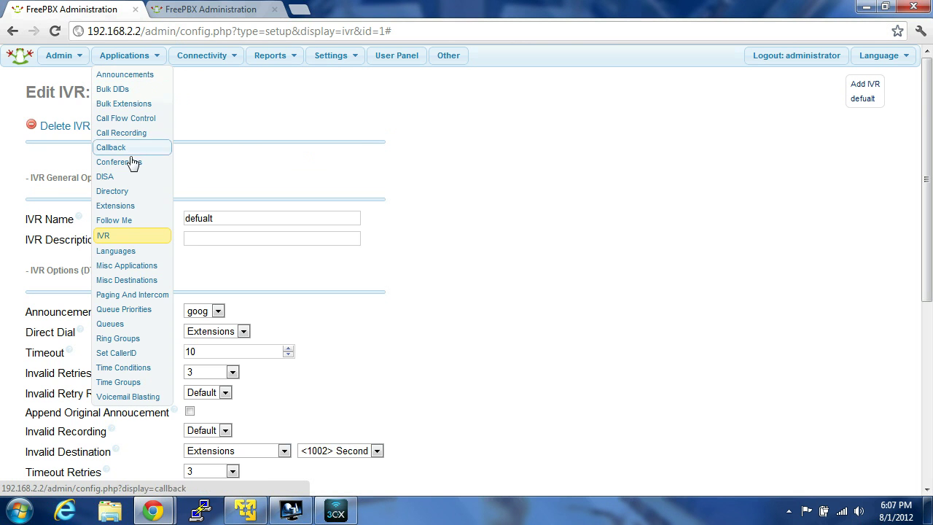
{"action": "left_click", "coordinate": [116, 206]}
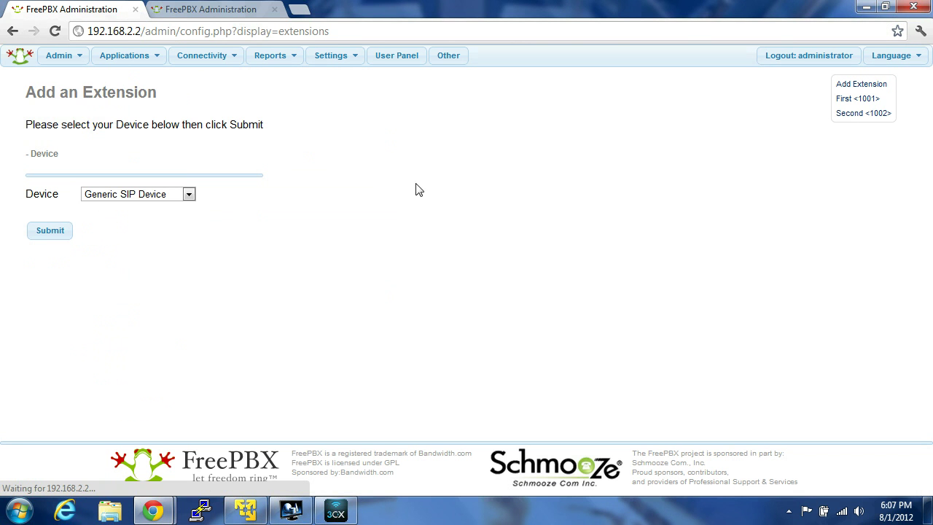
{"action": "left_click", "coordinate": [180, 198]}
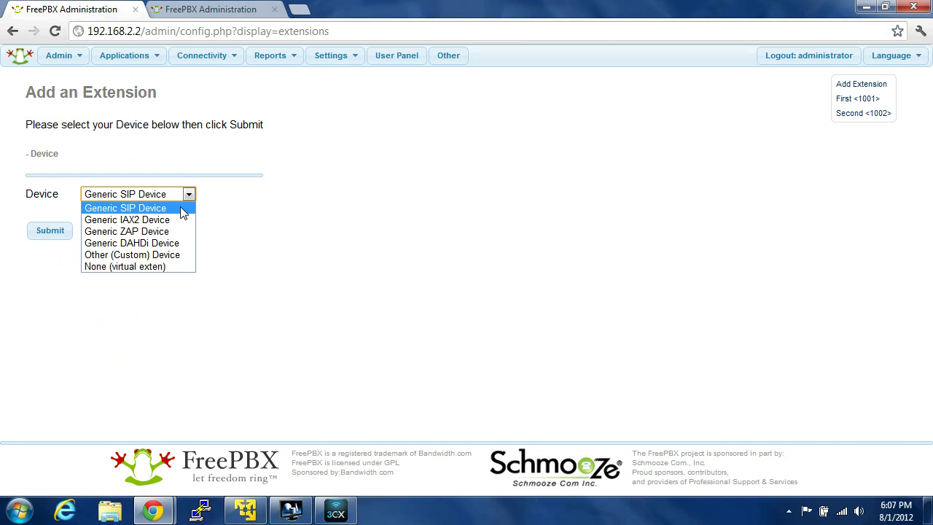
{"action": "left_click", "coordinate": [435, 287]}
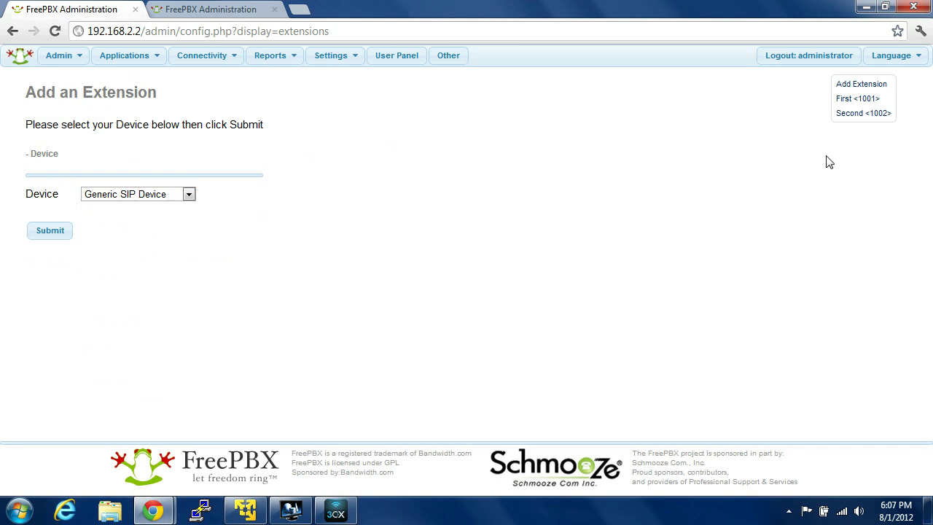
Set extension 1001 First's No Answer destination to IVR 'defualt' and save.
{"action": "left_click", "coordinate": [858, 99]}
{"action": "scroll", "coordinate": [290, 317], "scroll_direction": "down", "scroll_amount": 15}
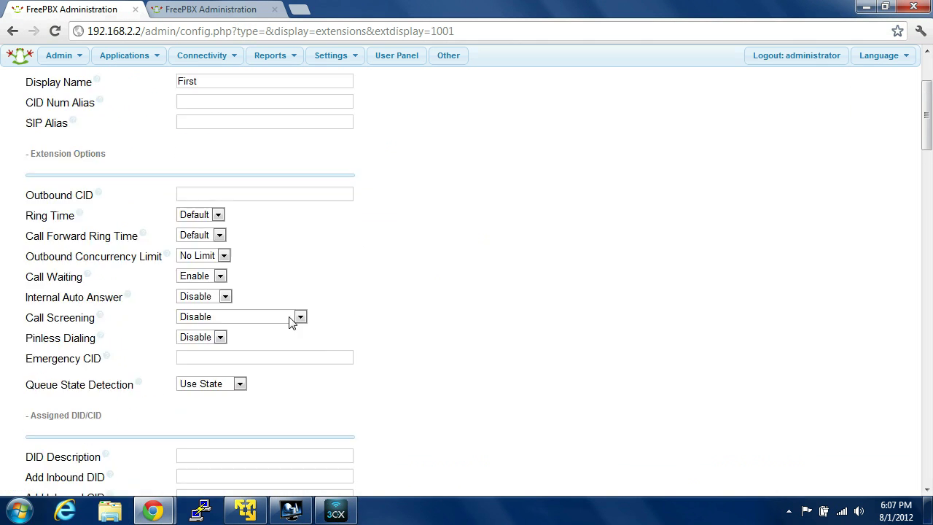
{"action": "scroll", "coordinate": [306, 318], "scroll_direction": "down", "scroll_amount": 10}
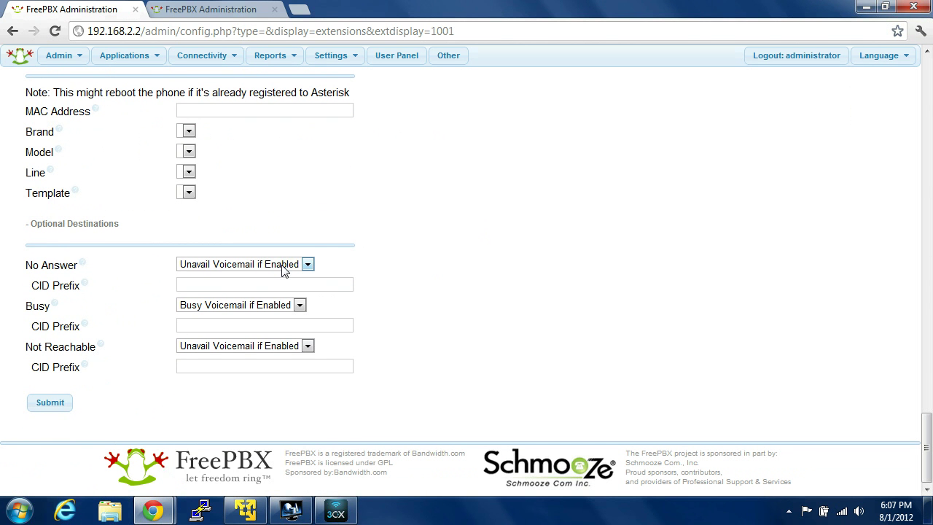
{"action": "left_click", "coordinate": [284, 269]}
{"action": "left_click", "coordinate": [253, 309]}
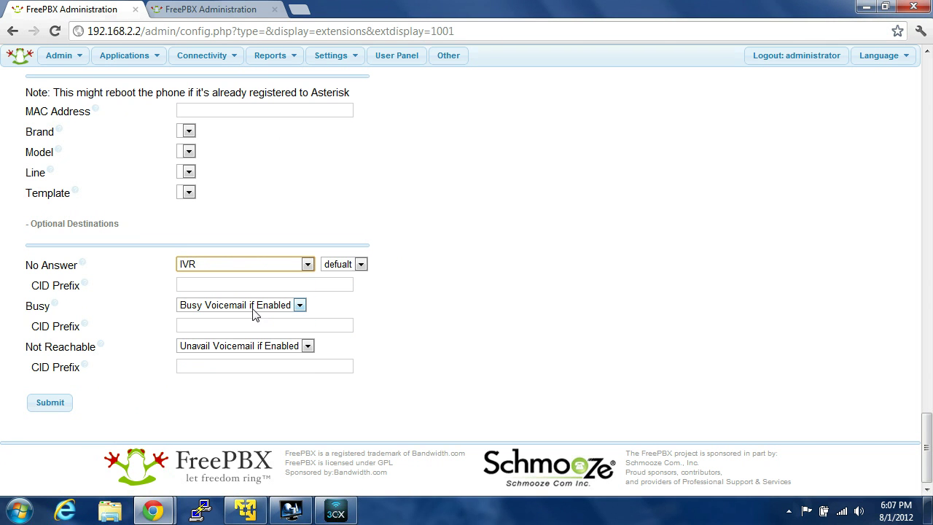
{"action": "left_click", "coordinate": [358, 266]}
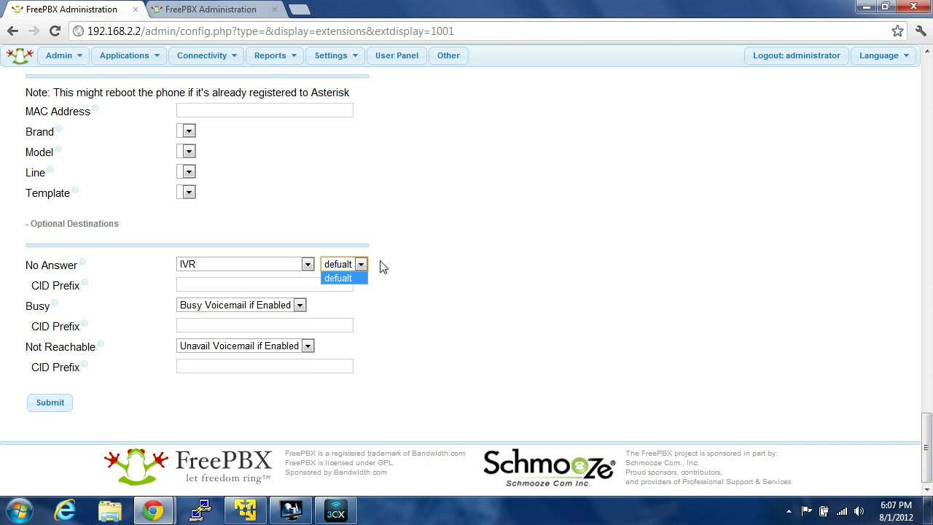
{"action": "left_click", "coordinate": [426, 288]}
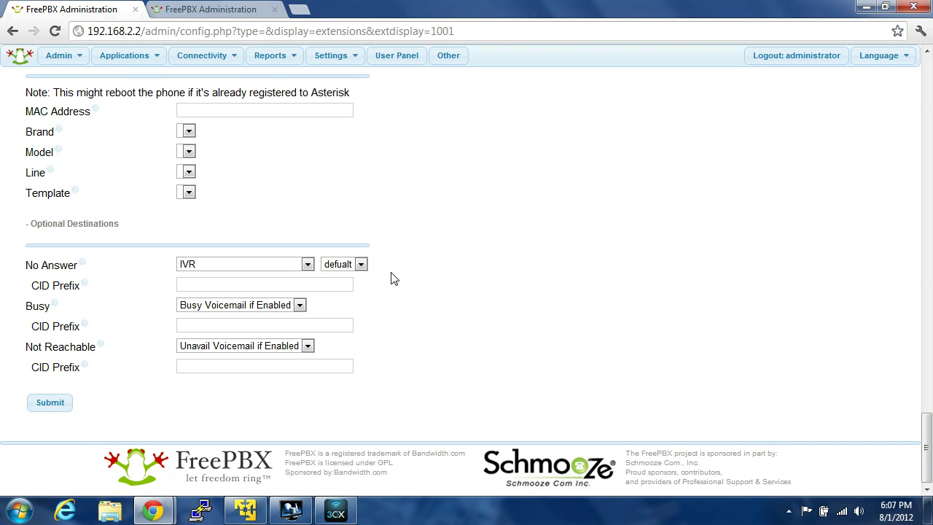
{"action": "left_click", "coordinate": [54, 412]}
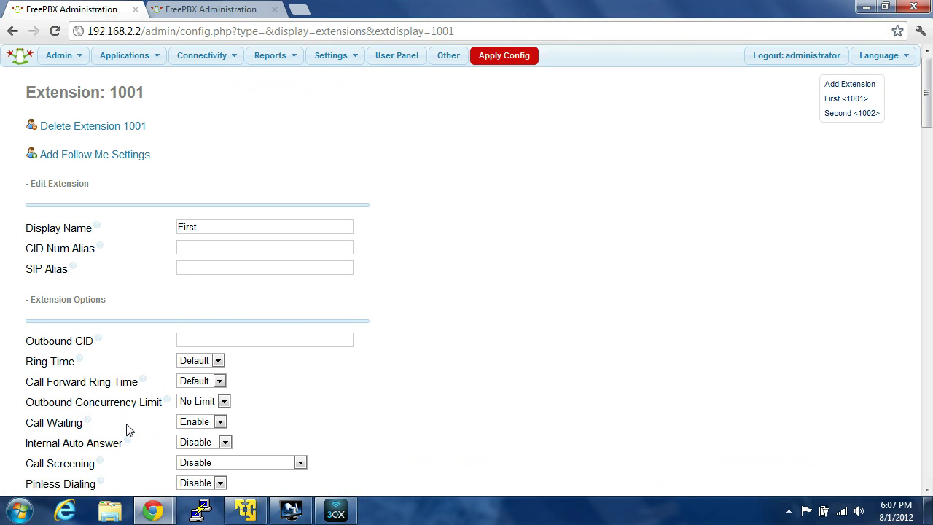